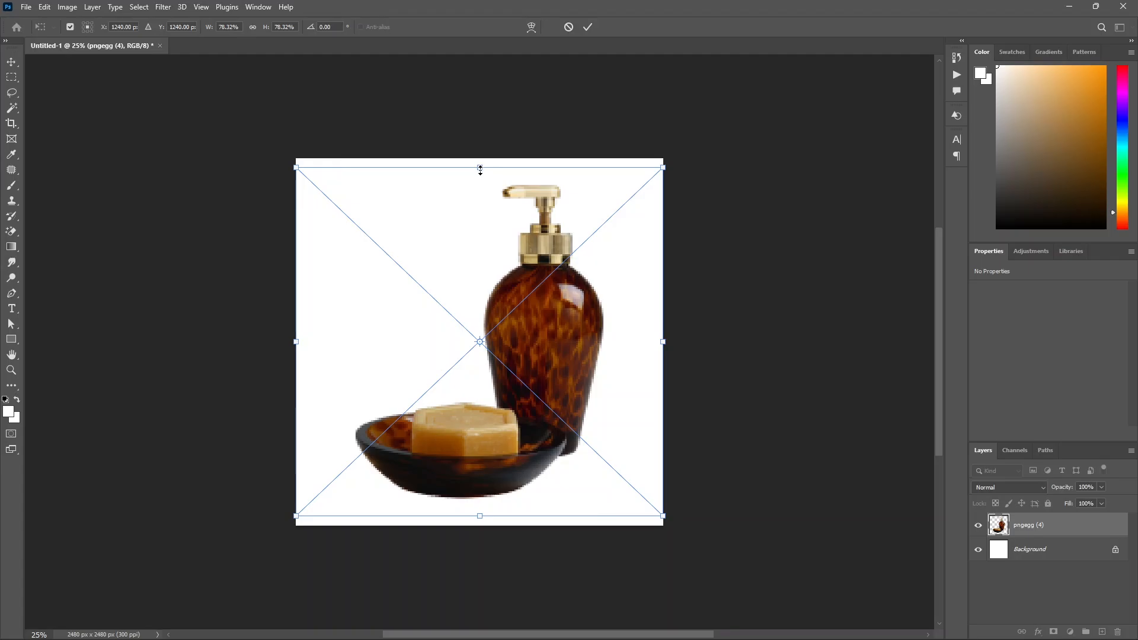
Step: Scale the placed soap-and-dispenser image down to about 67% around its center and commit the transform
left_click_drag(480, 171, 485, 194)
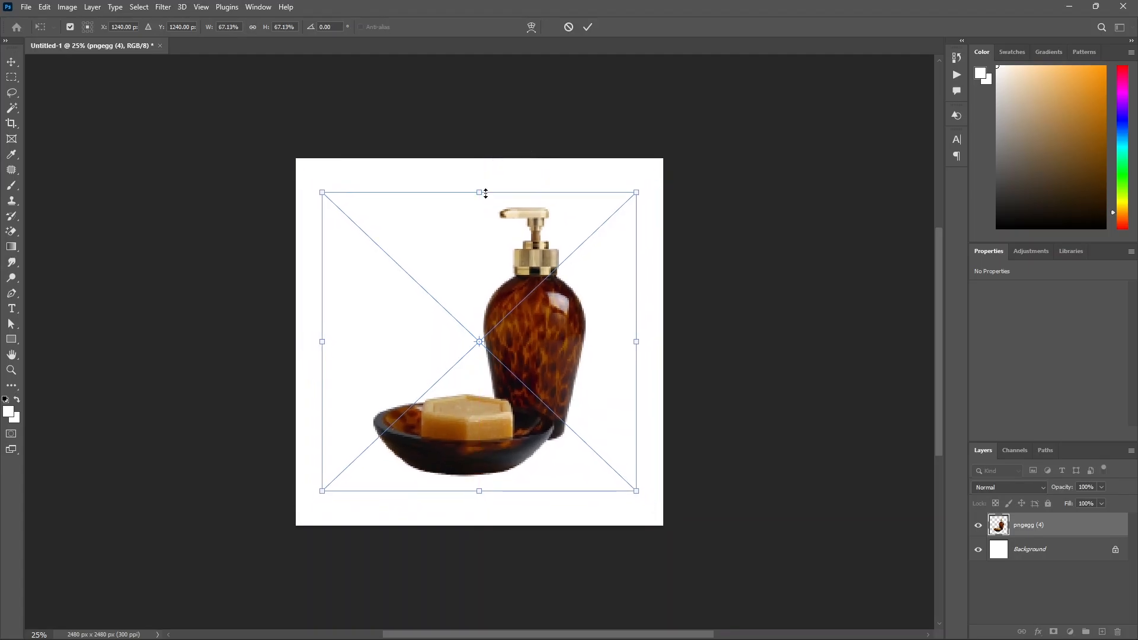
key("Return")
scroll(543, 332, "up", 3)
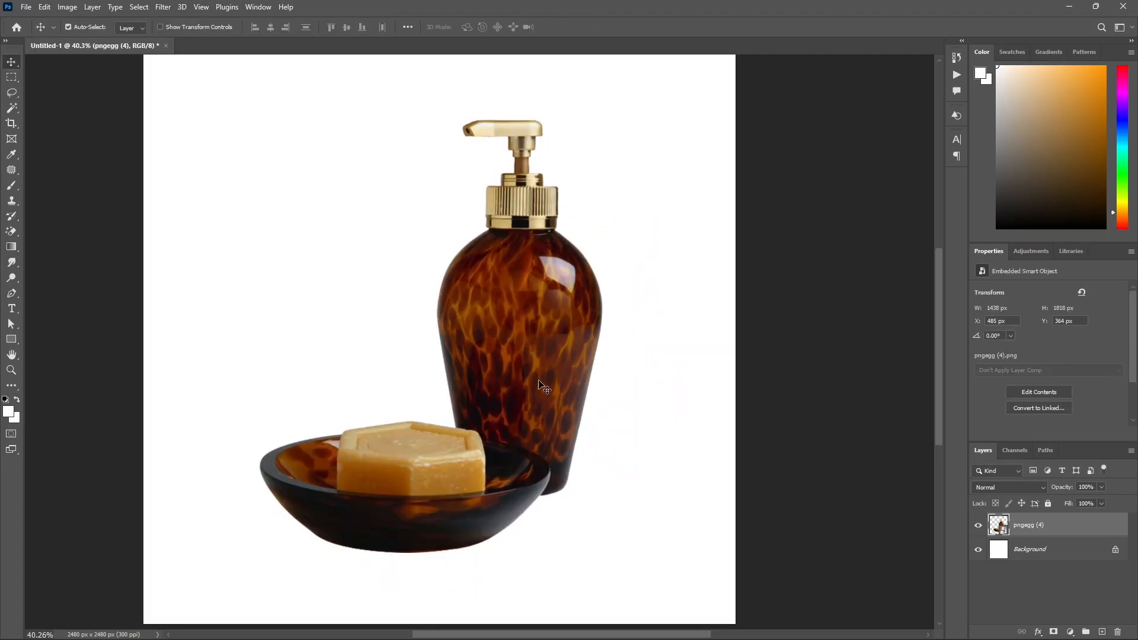
scroll(581, 400, "down", 1)
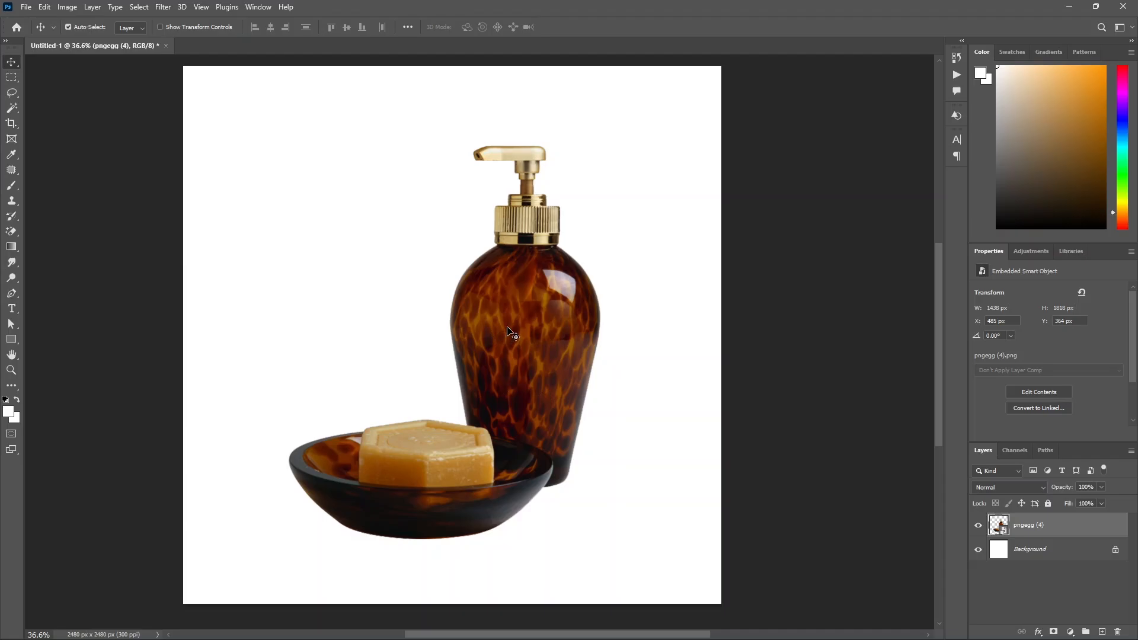
Step: Duplicate the pngegg (4) layer and rename the lower original layer as shadow
right_click(1015, 529)
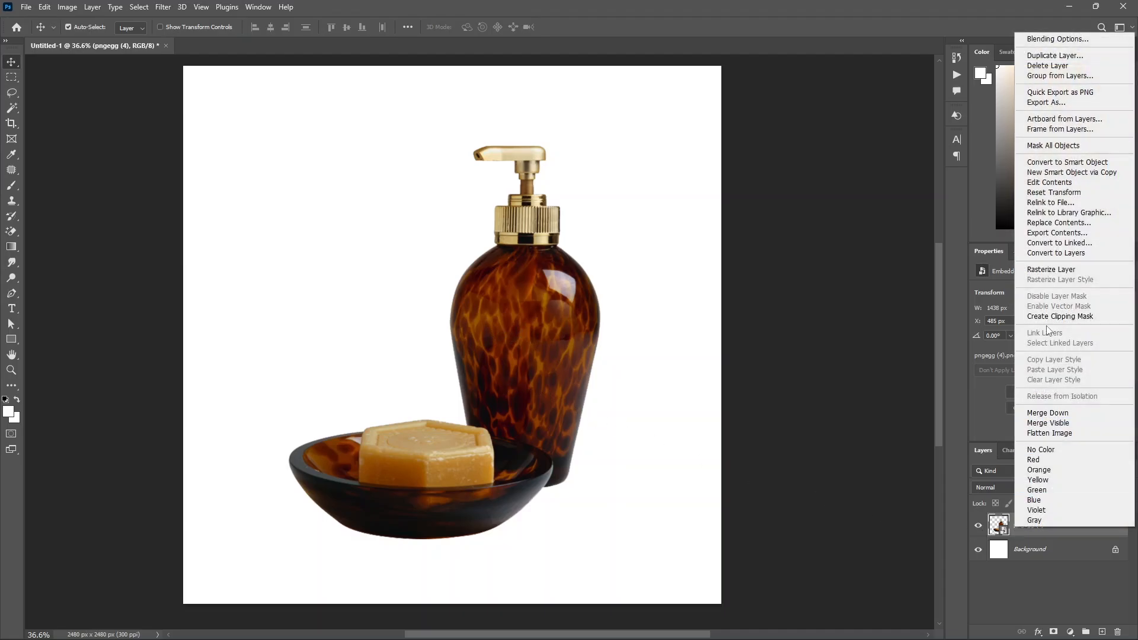
left_click(999, 521)
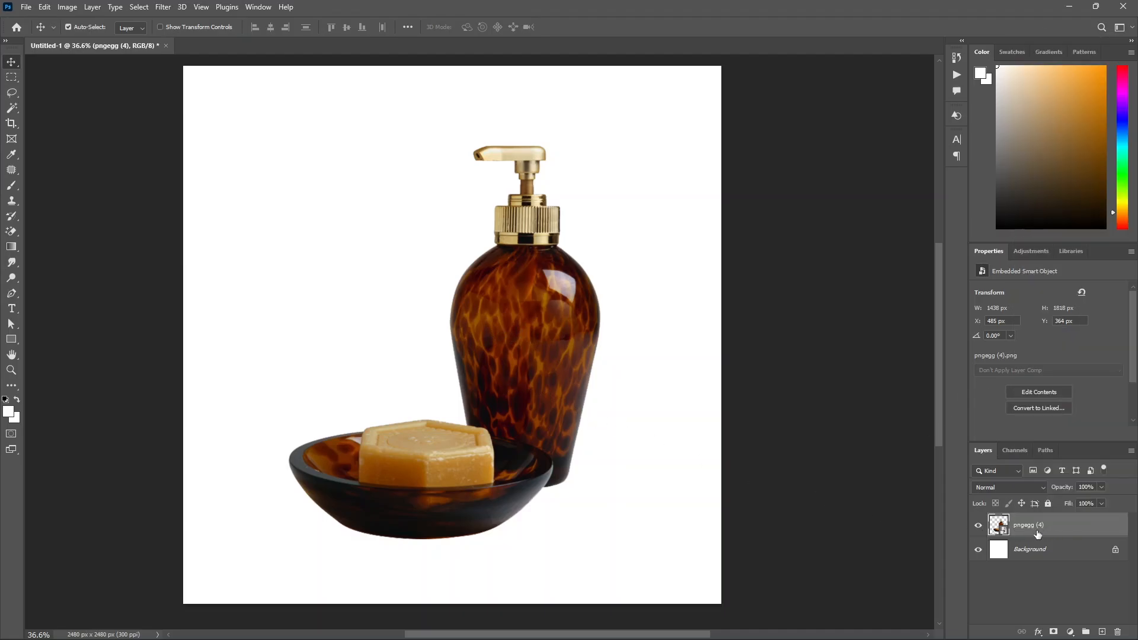
key("ctrl+j")
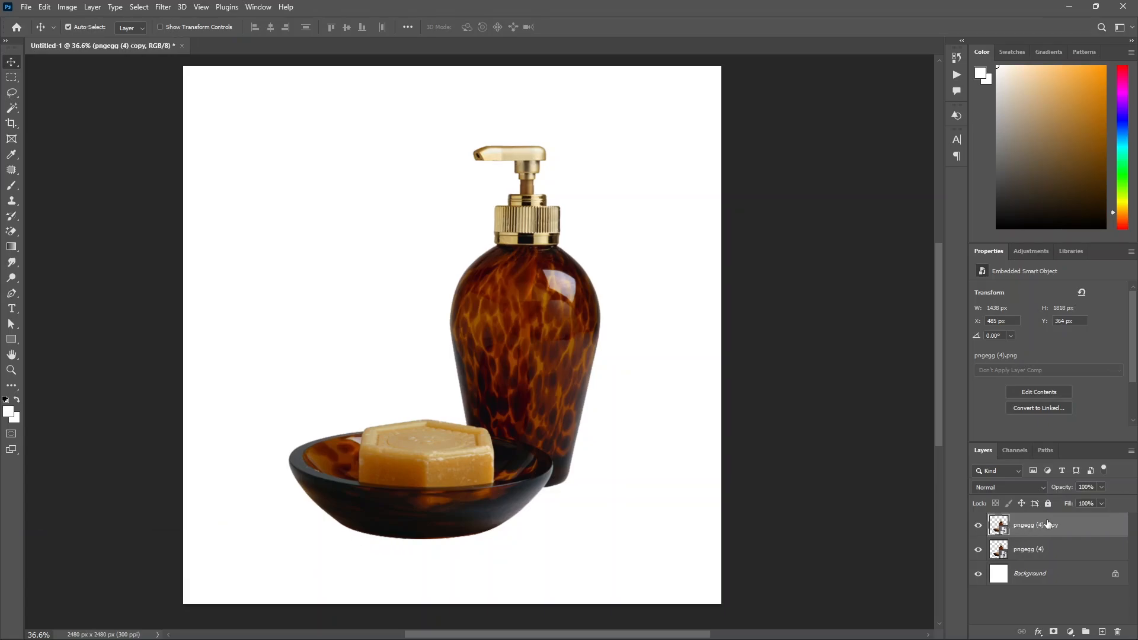
left_click(1012, 553)
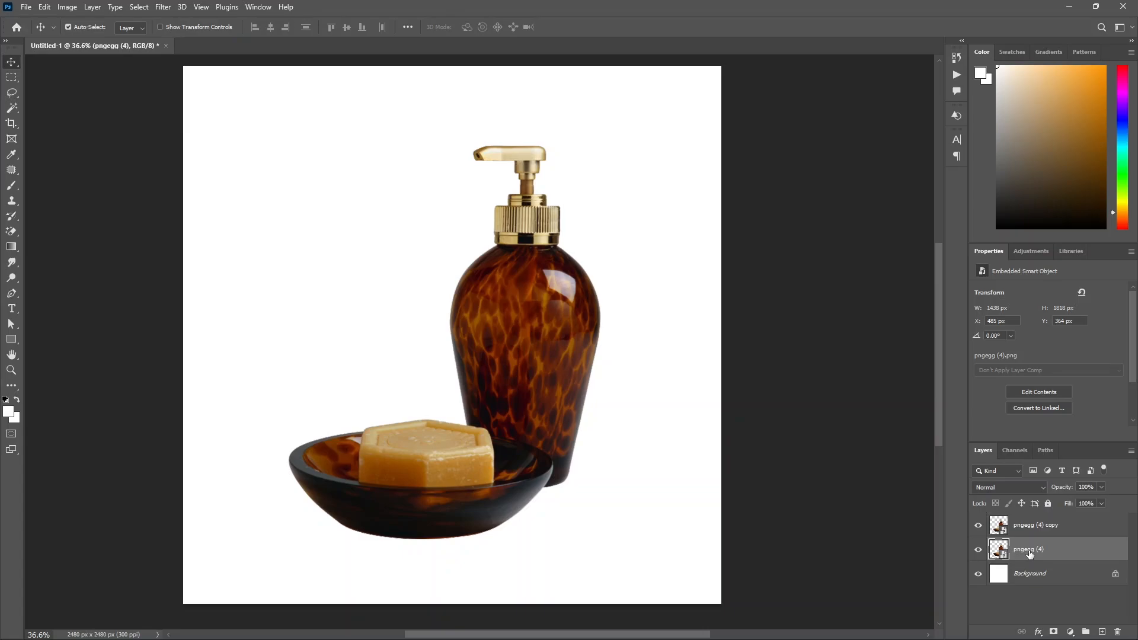
double_click(1030, 550)
type("shodow")
key("Return")
Step: Rename the pngegg (4) copy layer as Image
double_click(1036, 525)
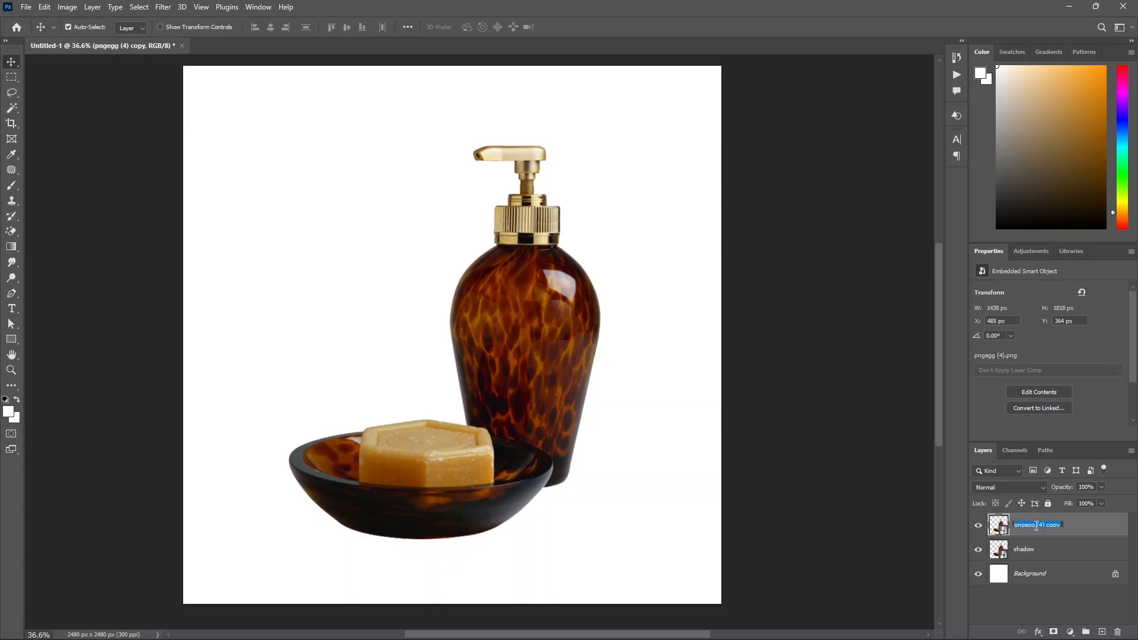
key("BackSpace")
type("Image")
key("Return")
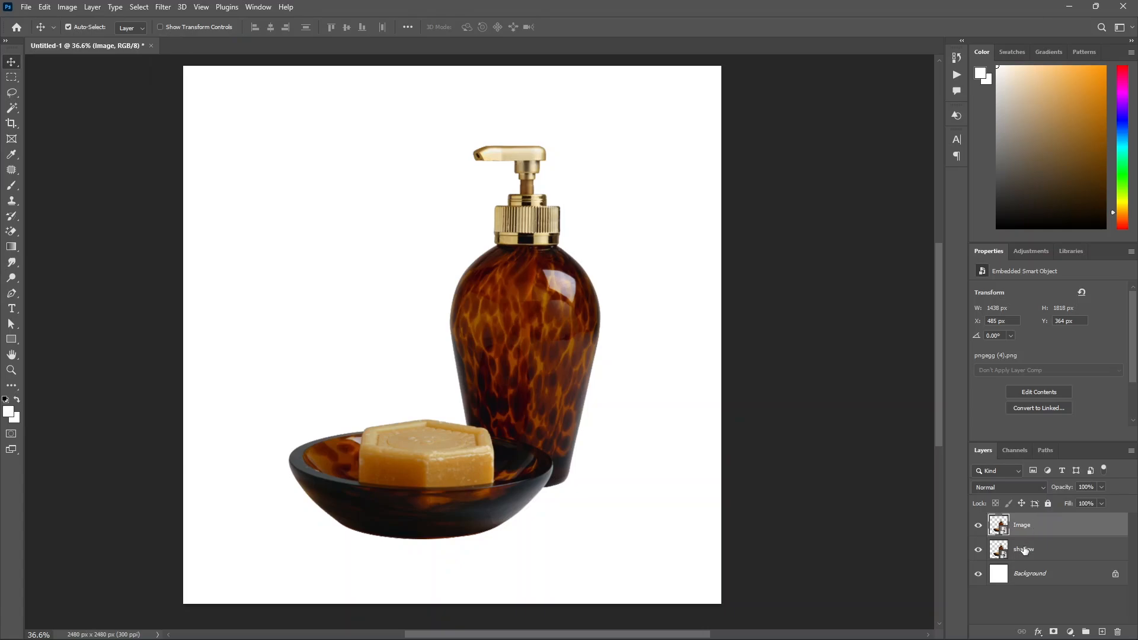
left_click(1022, 550)
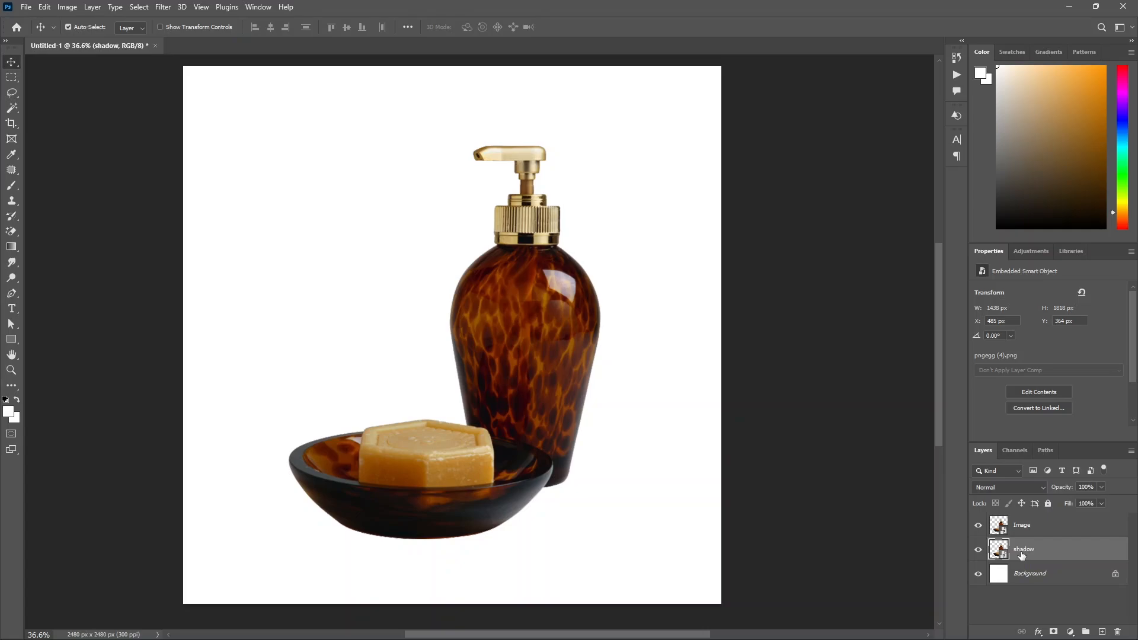
Step: Duplicate the Image layer and rename the duplicate as dropshadow_demo
left_click(1025, 531)
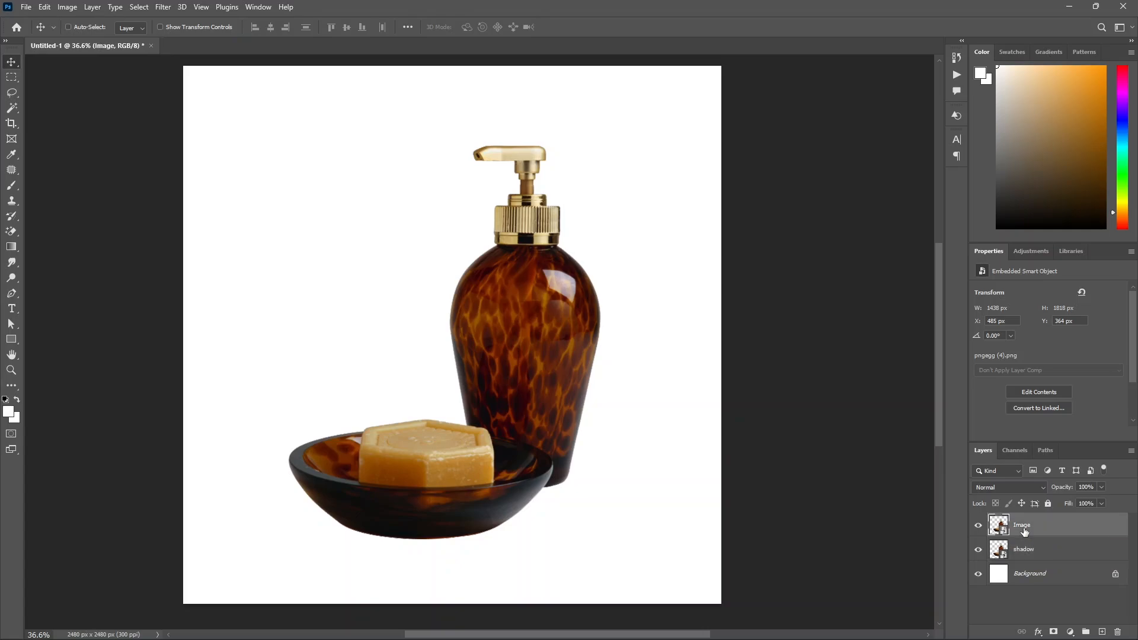
key("ctrl+j")
double_click(1025, 531)
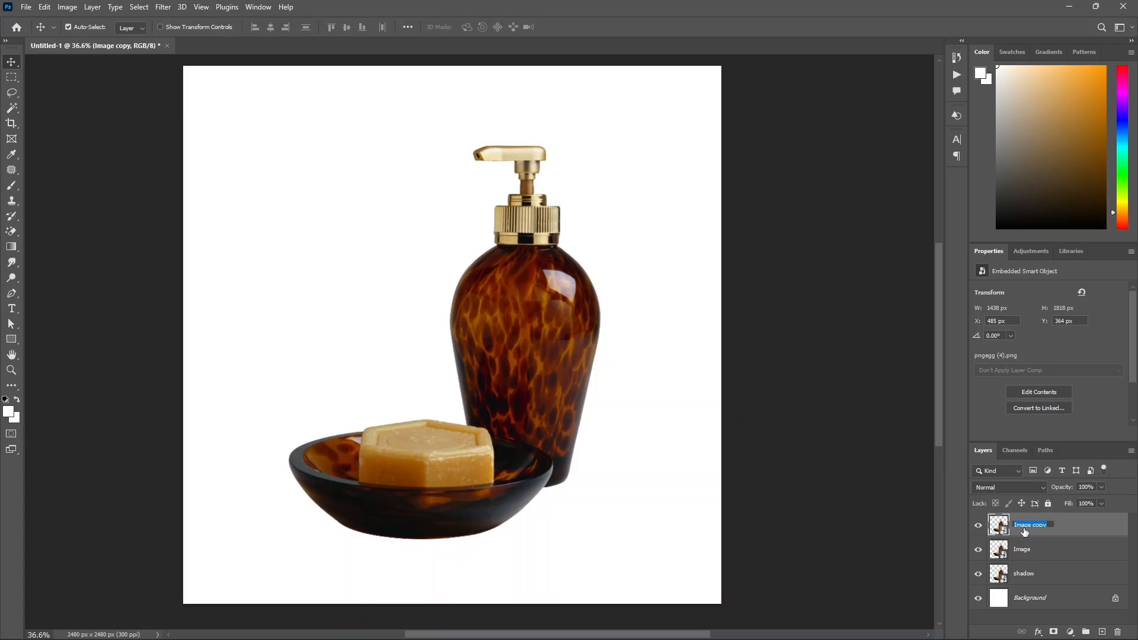
type("dropshadow_demo")
key("Return")
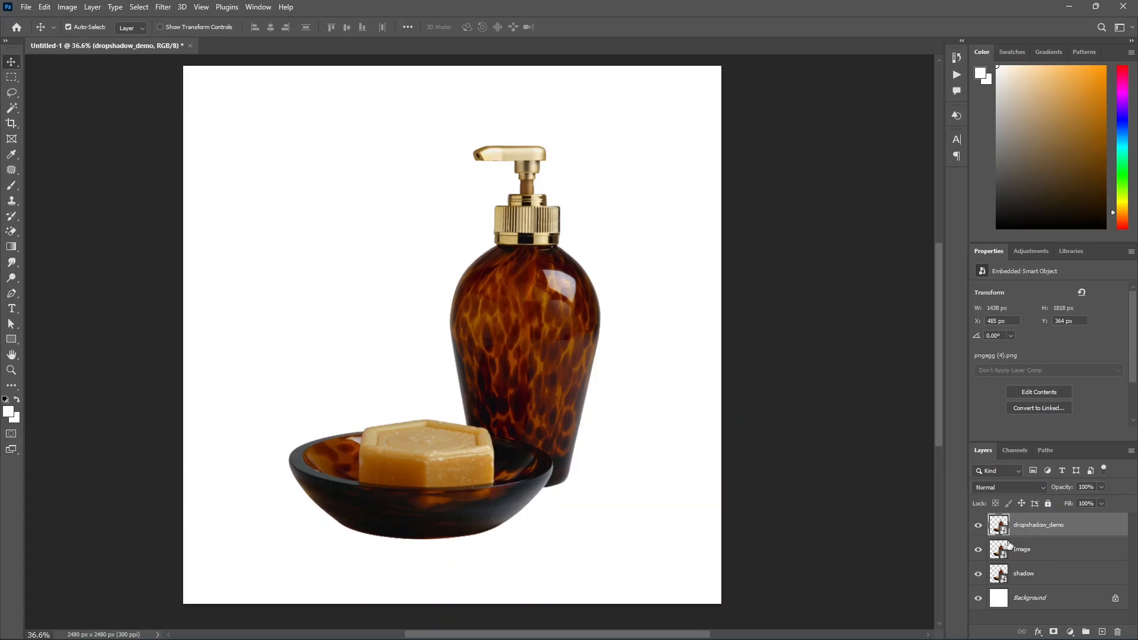
Step: Hide the Image and shadow layers and add a Drop Shadow effect to the dropshadow_demo layer
left_click(979, 549)
left_click(977, 575)
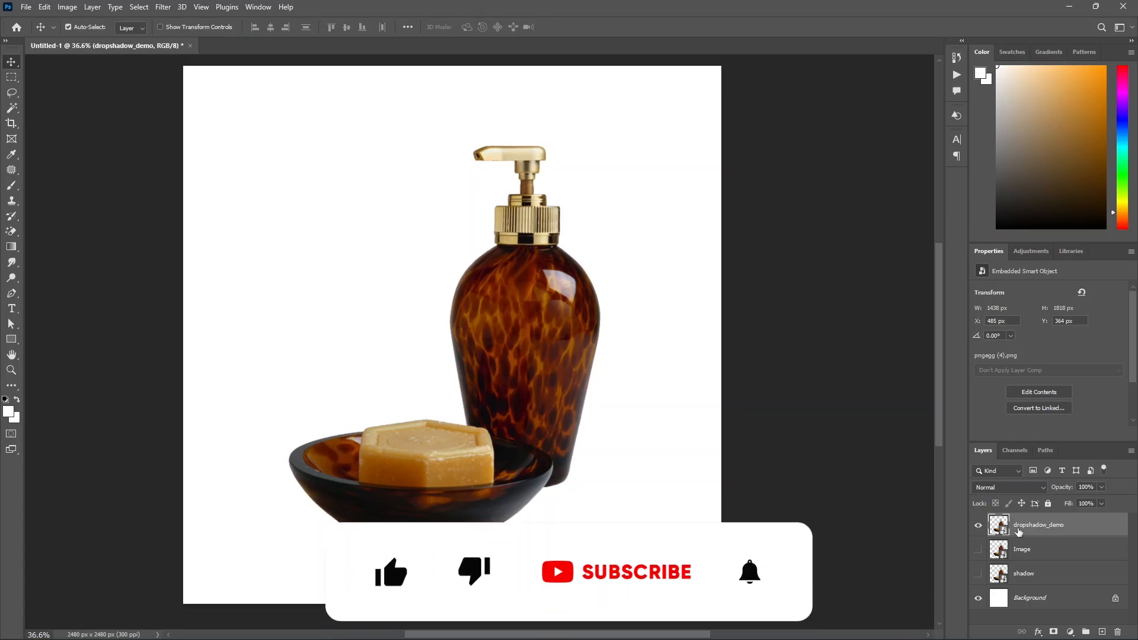
left_click(1038, 632)
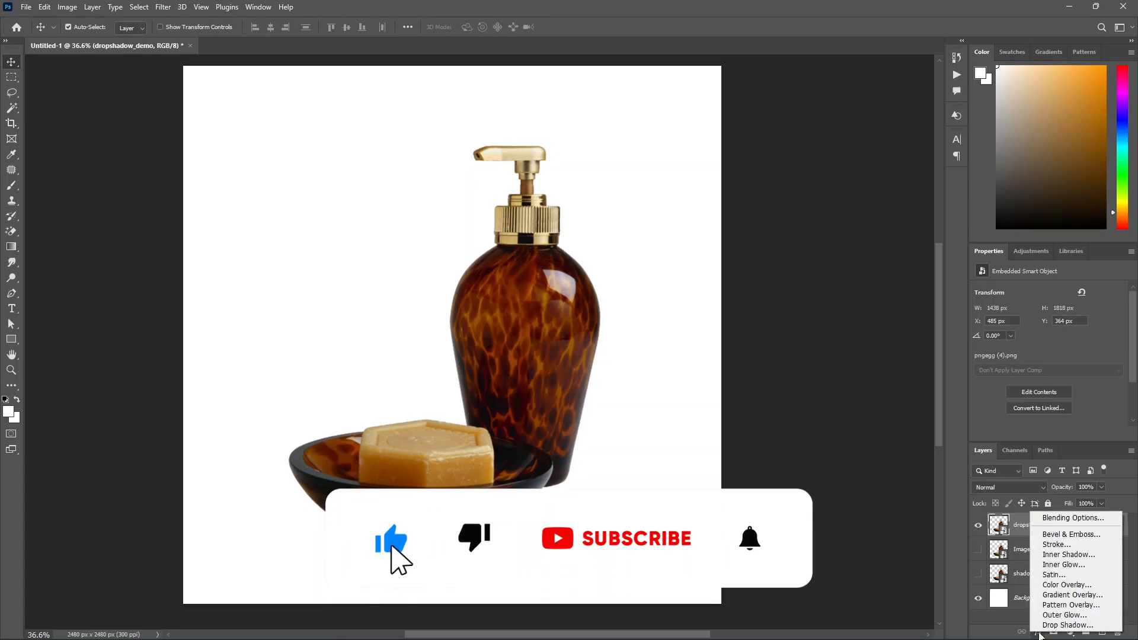
left_click(1052, 626)
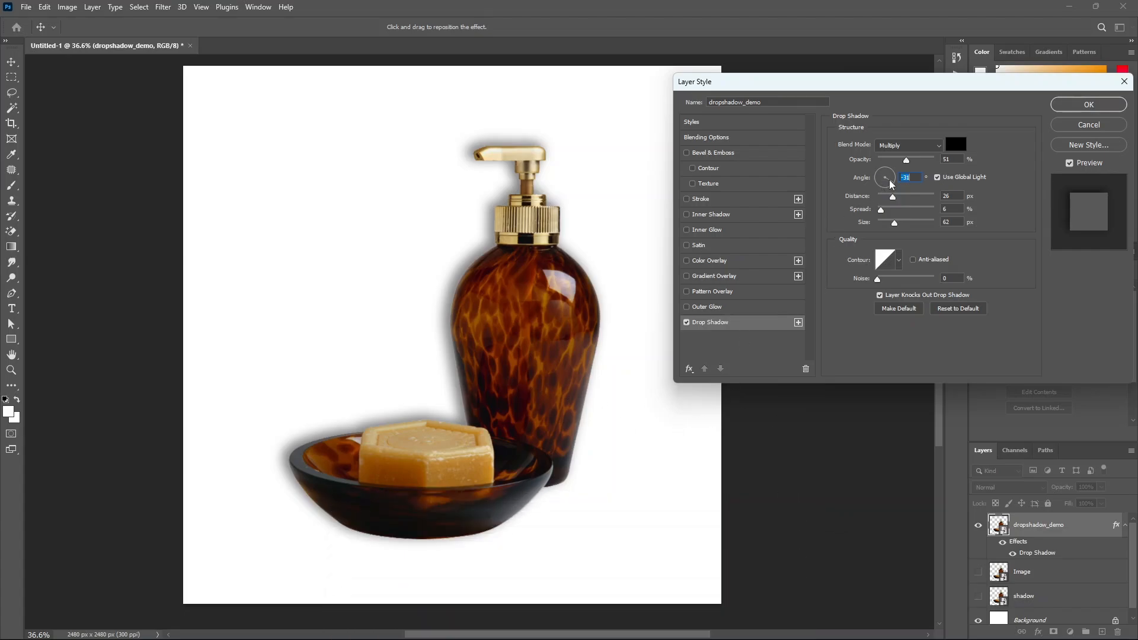
Step: Set the drop shadow to 0° angle, 68% opacity, 11% spread and 76 px size, and apply it
type("4")
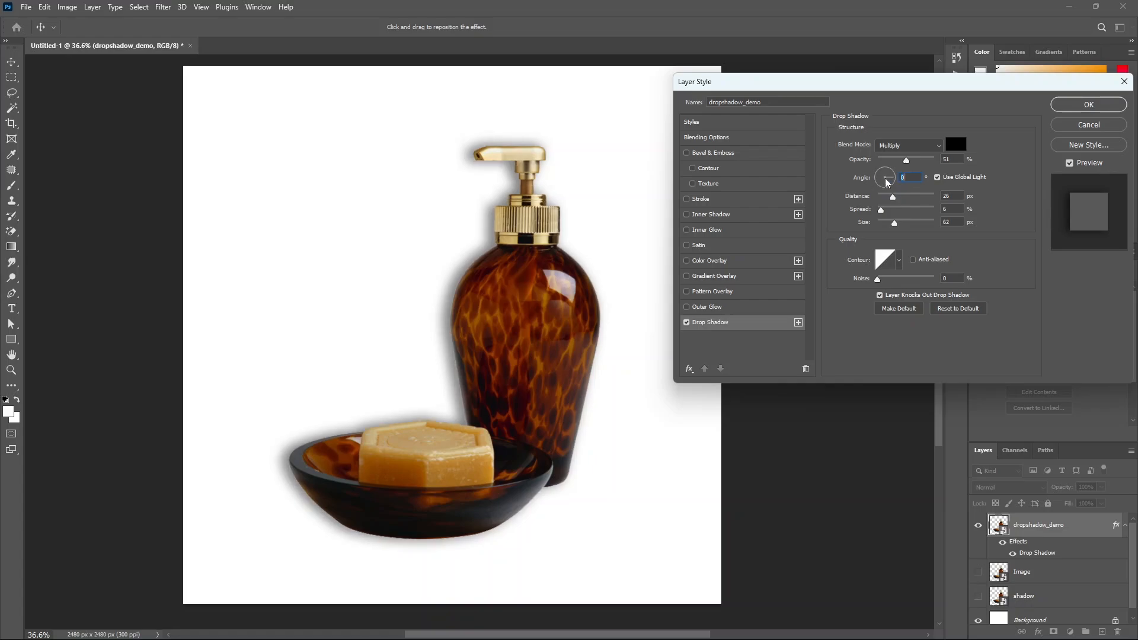
left_click_drag(910, 161, 917, 163)
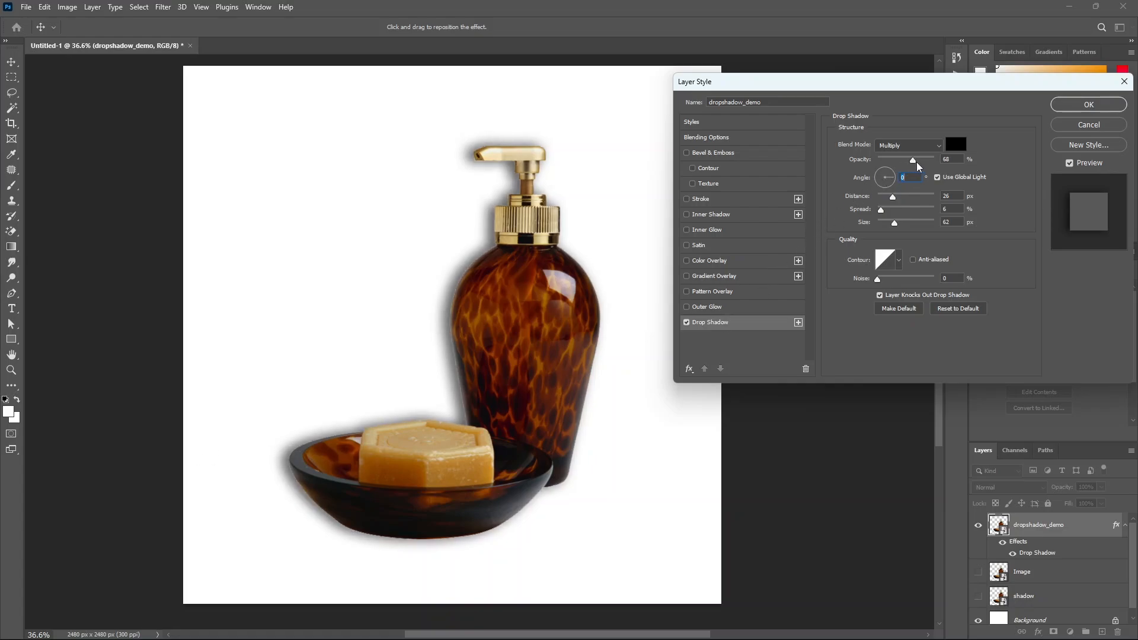
mouse_move(895, 223)
left_mouse_down()
mouse_move(880, 223)
mouse_move(899, 224)
mouse_move(887, 211)
left_mouse_up()
left_click(886, 211)
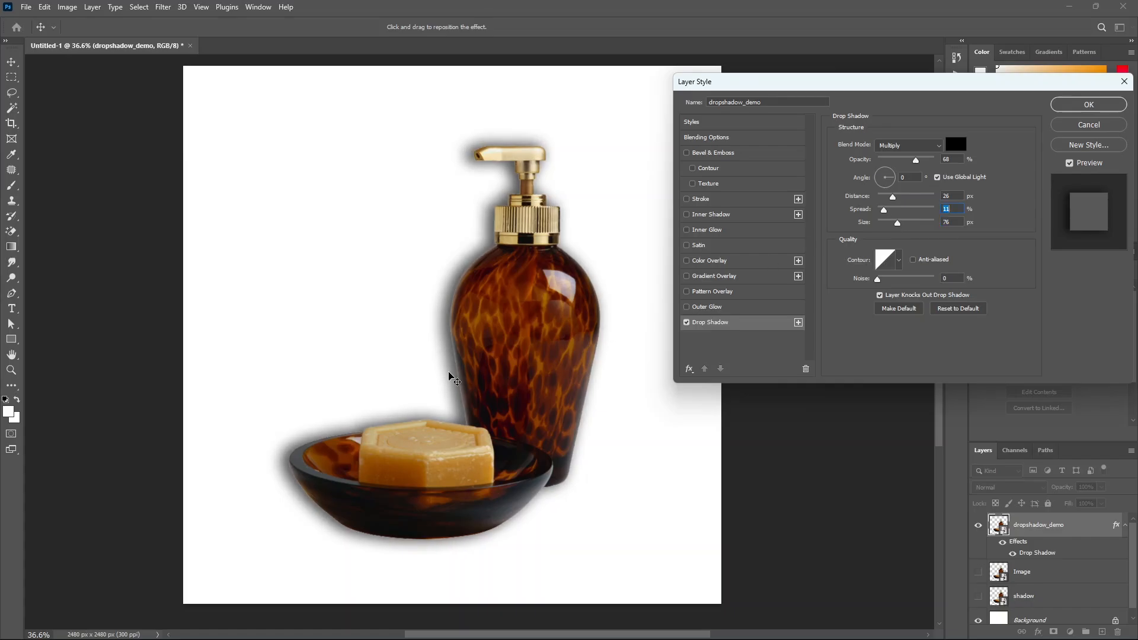
left_click(1060, 108)
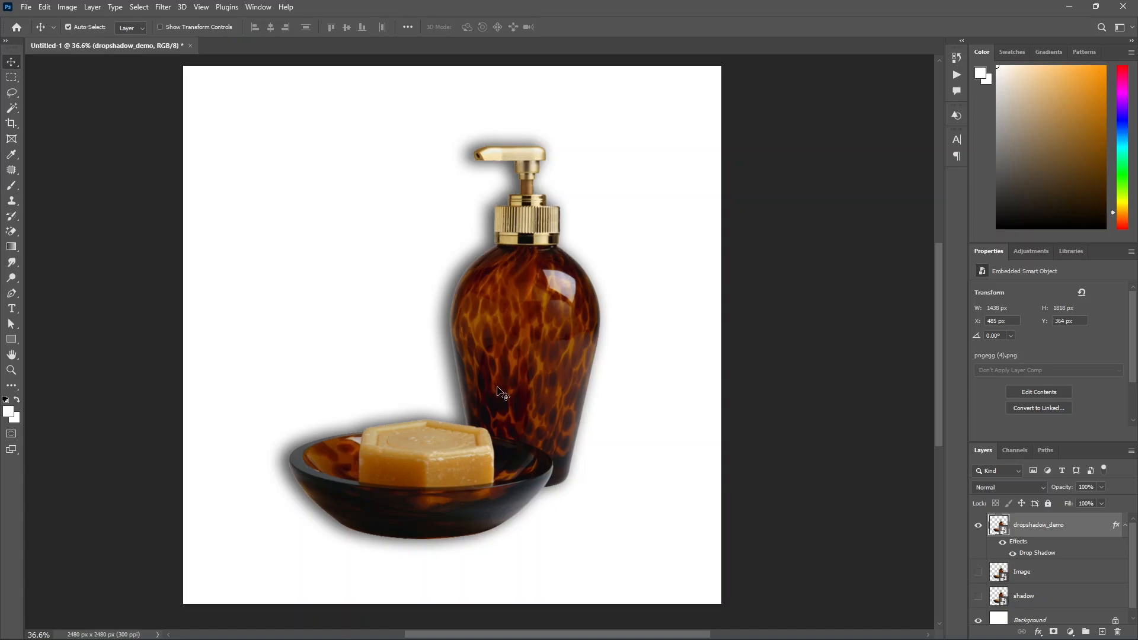
scroll(503, 394, "up", 1)
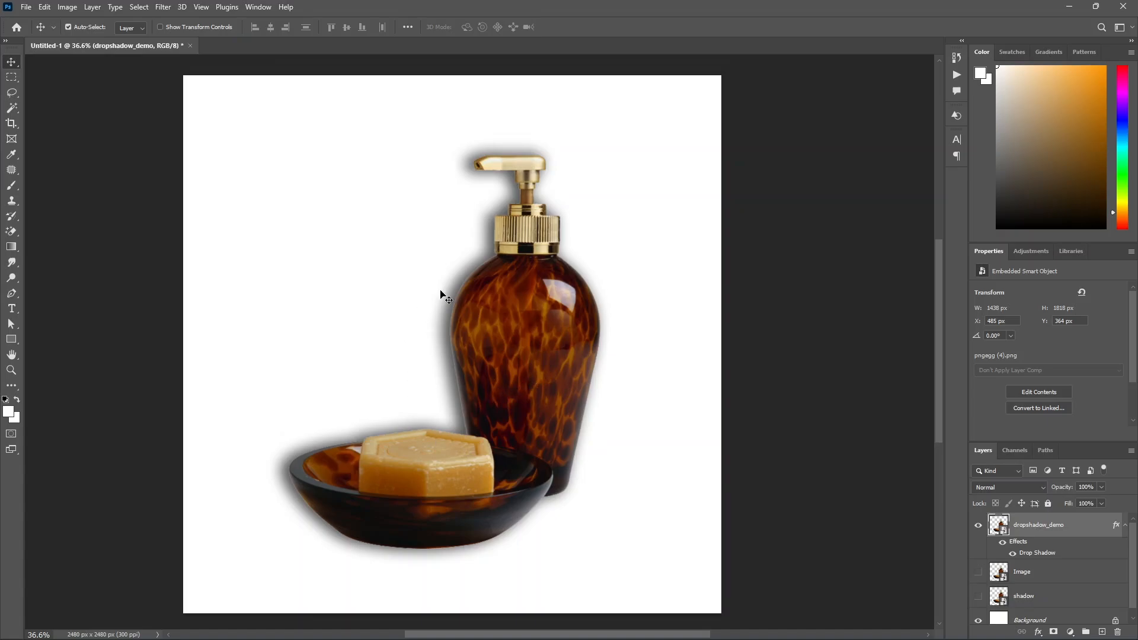
Step: Hide the dropshadow_demo layer and make the Image and shadow layers visible again
left_click(979, 528)
scroll(841, 546, "down", 2)
scroll(995, 568, "down", 1)
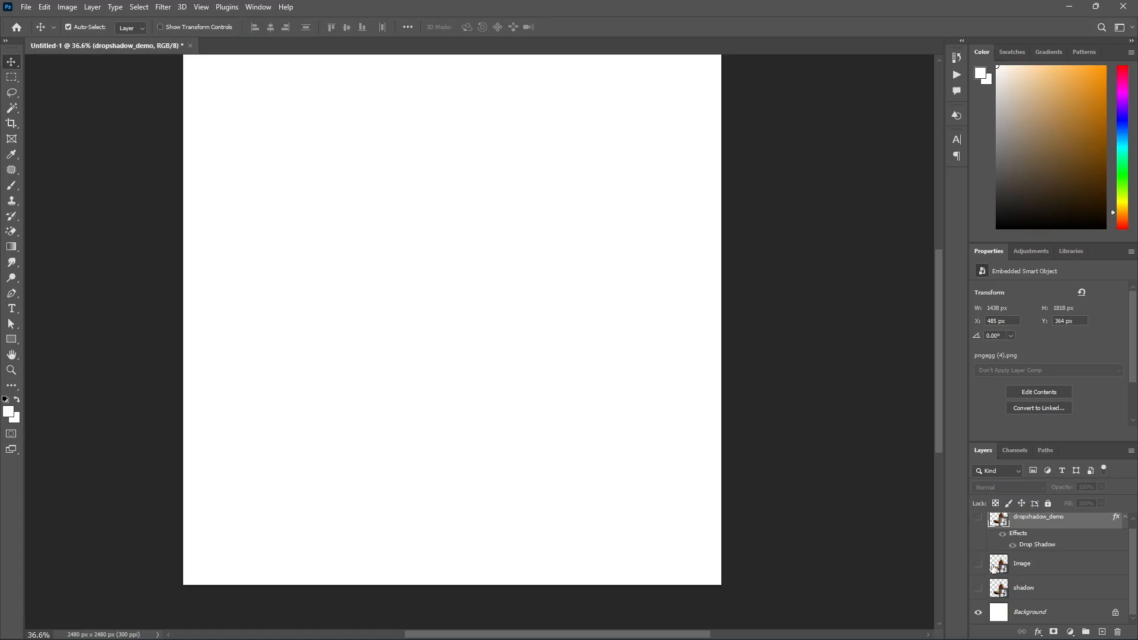
left_click(978, 565)
left_click(978, 588)
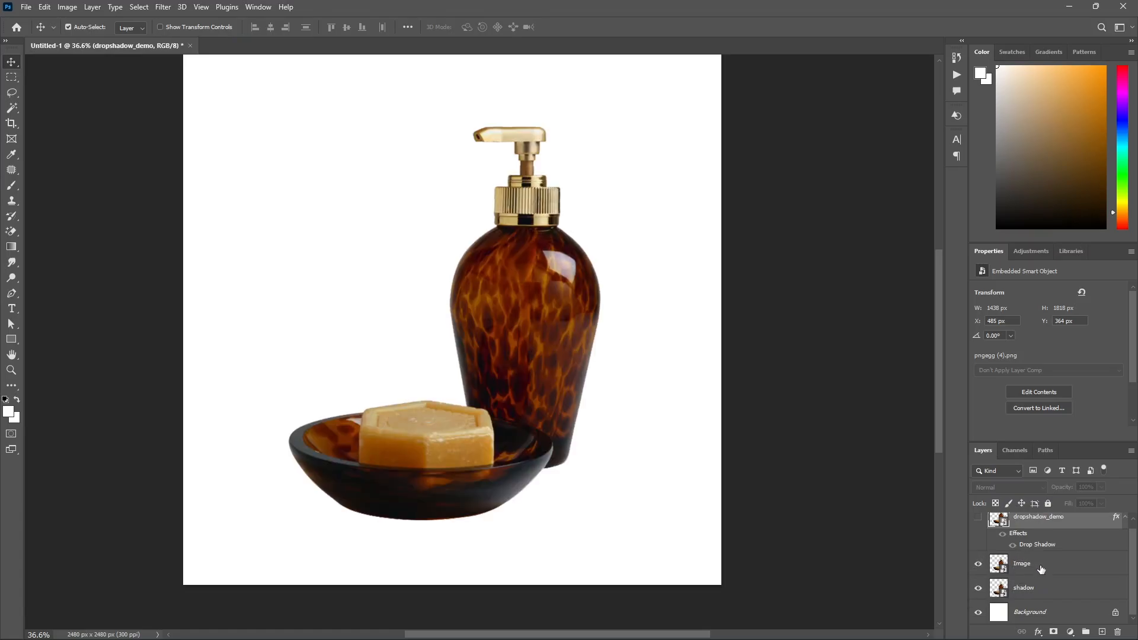
Step: Move the shadow layer 40 px to the left and 30 px down from the product image
left_click(1035, 588)
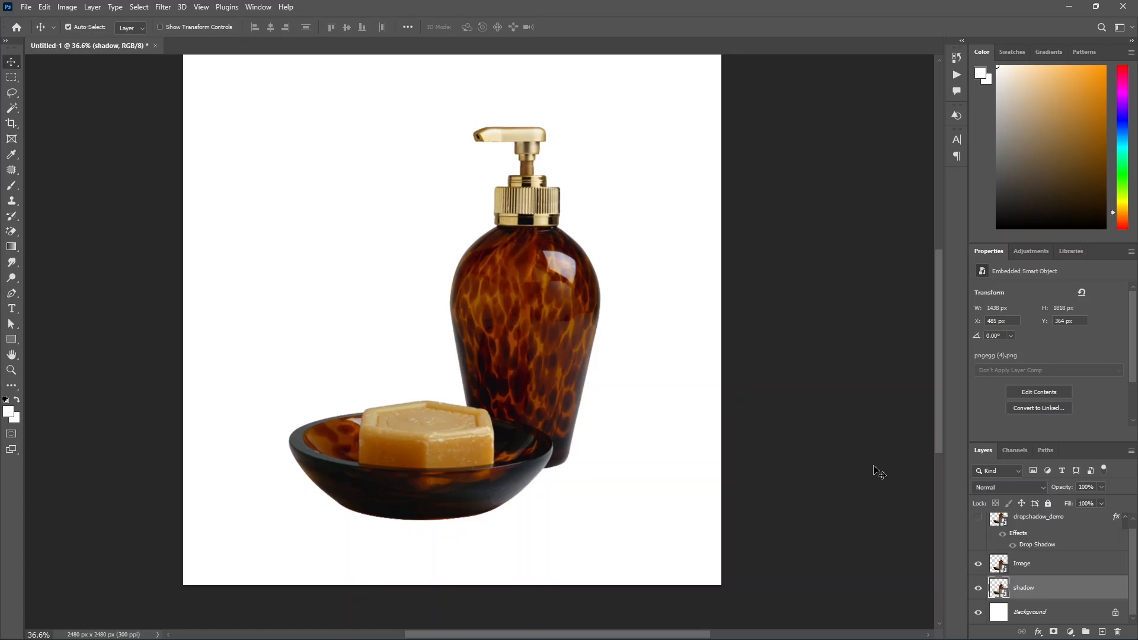
key("shift+Left")
key("shift+Left")
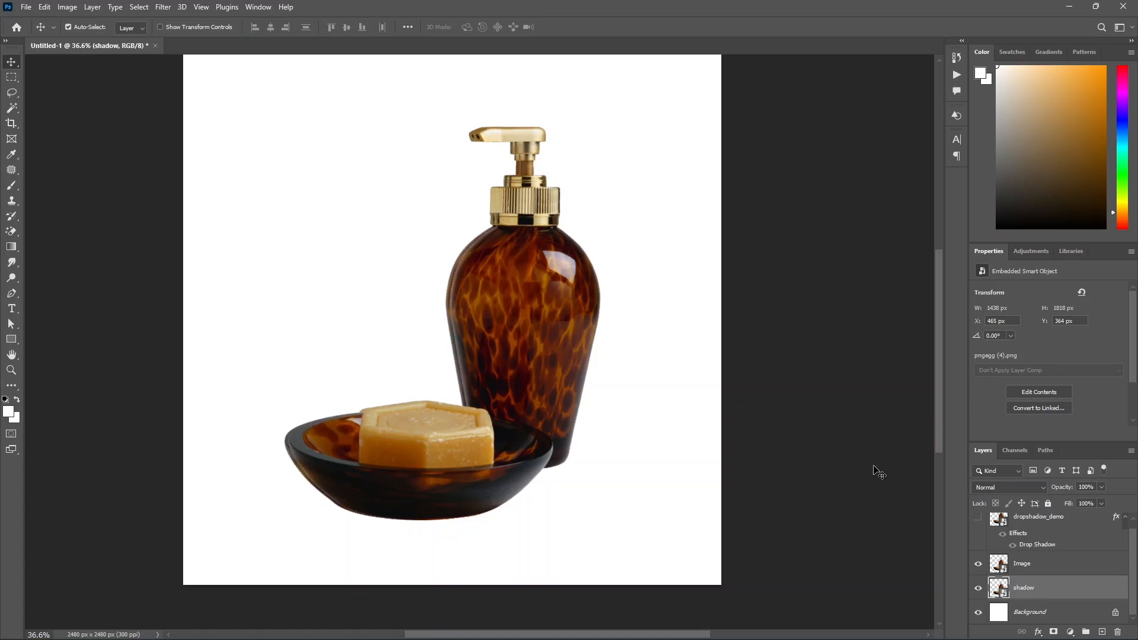
key("shift+Left")
key("shift+Left")
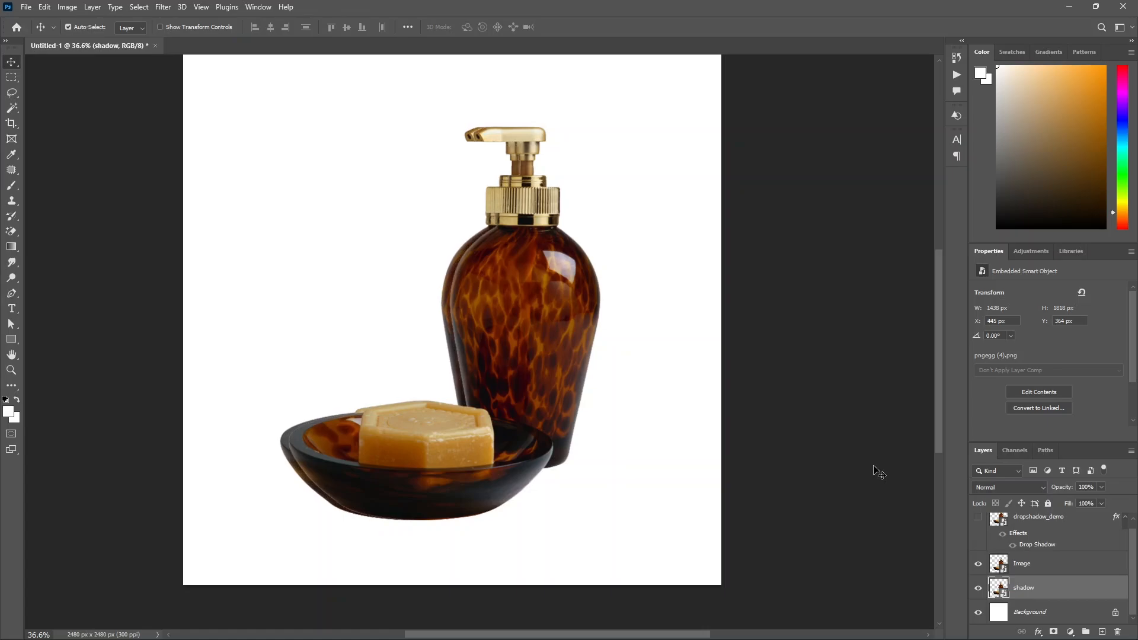
key("shift+Down")
key("shift+Down")
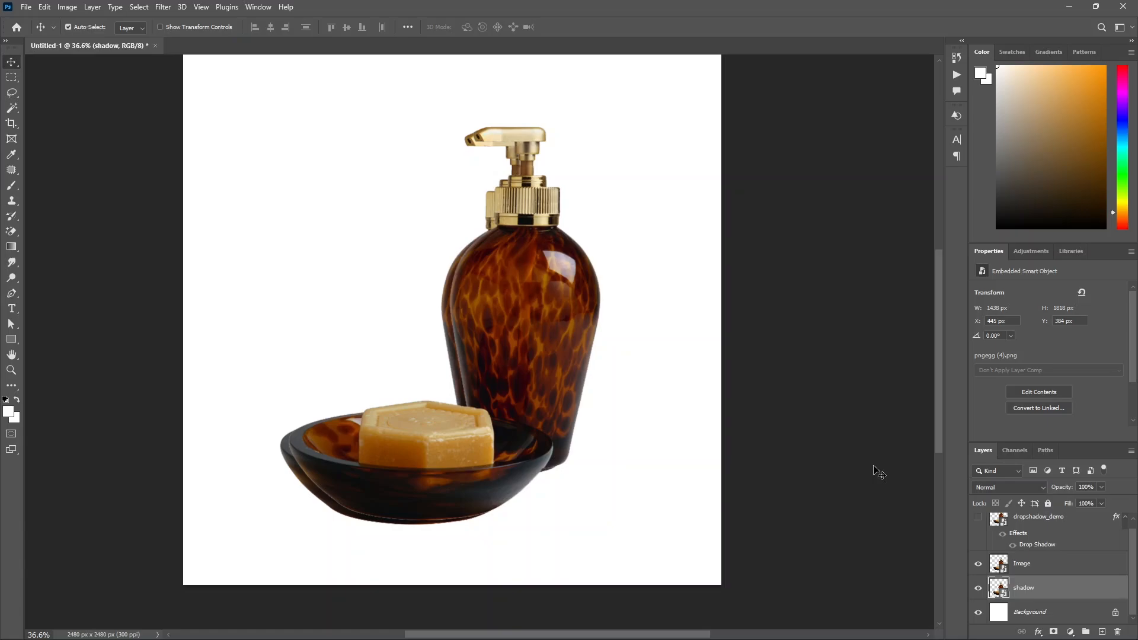
key("shift+Down")
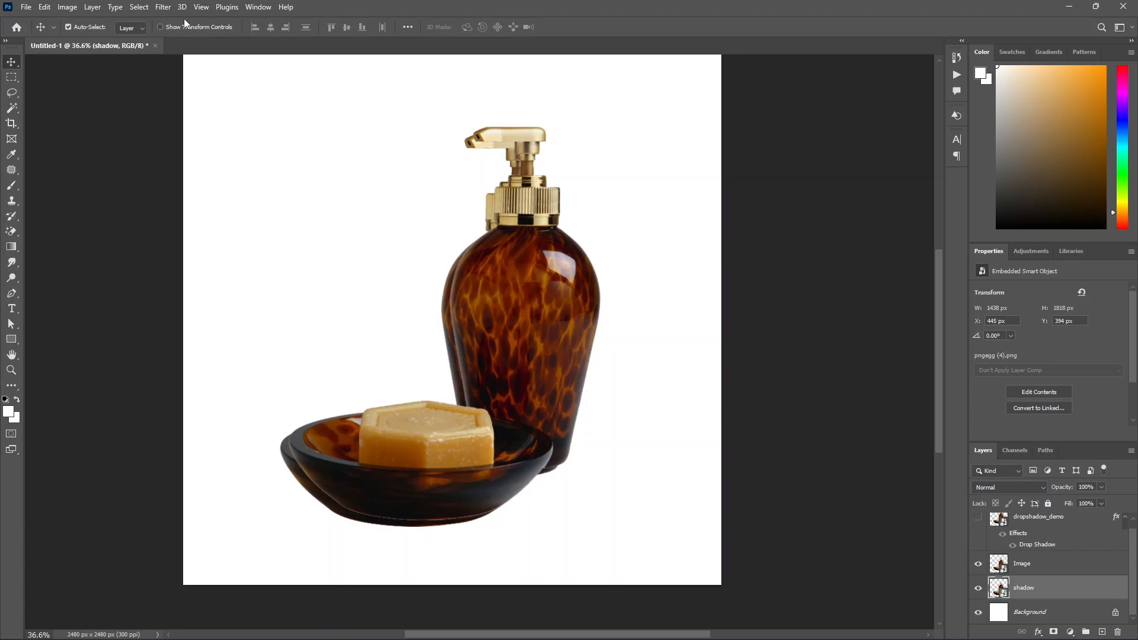
Step: Apply a Gaussian Blur with a 10-pixel radius to the shadow layer
left_click(157, 9)
mouse_move(196, 163)
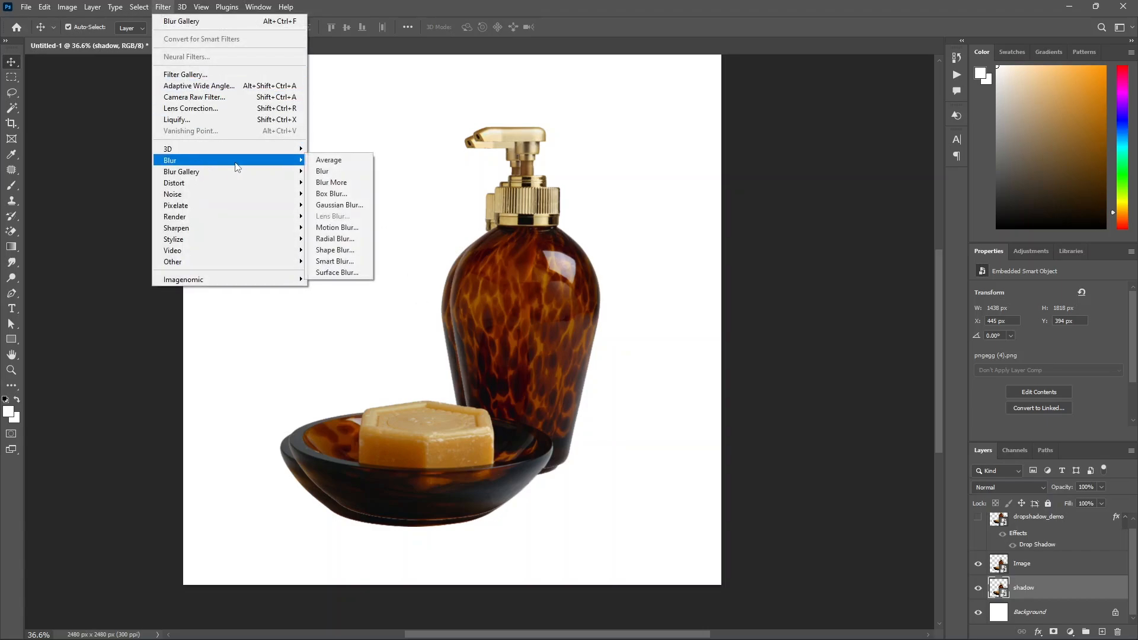
left_click(355, 205)
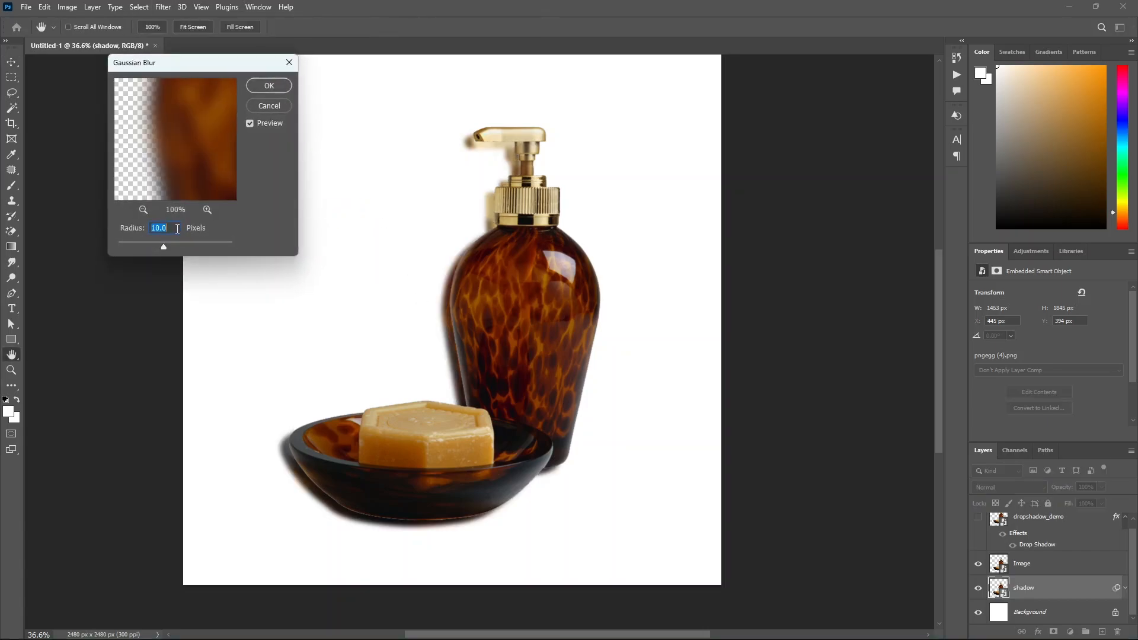
left_click(269, 87)
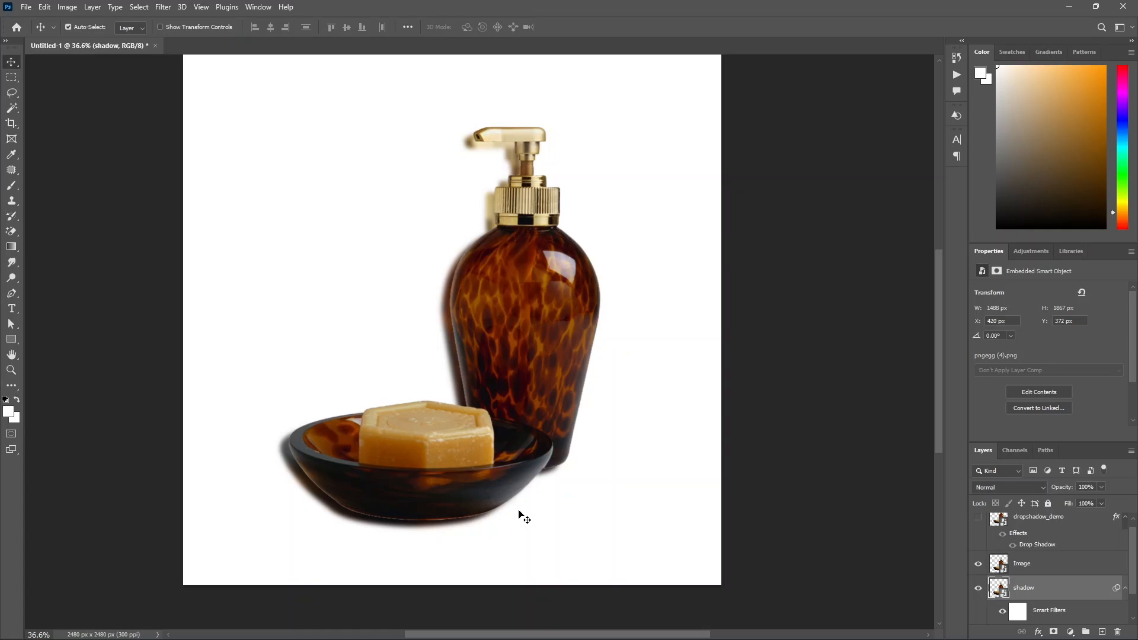
scroll(981, 544, "down", 1)
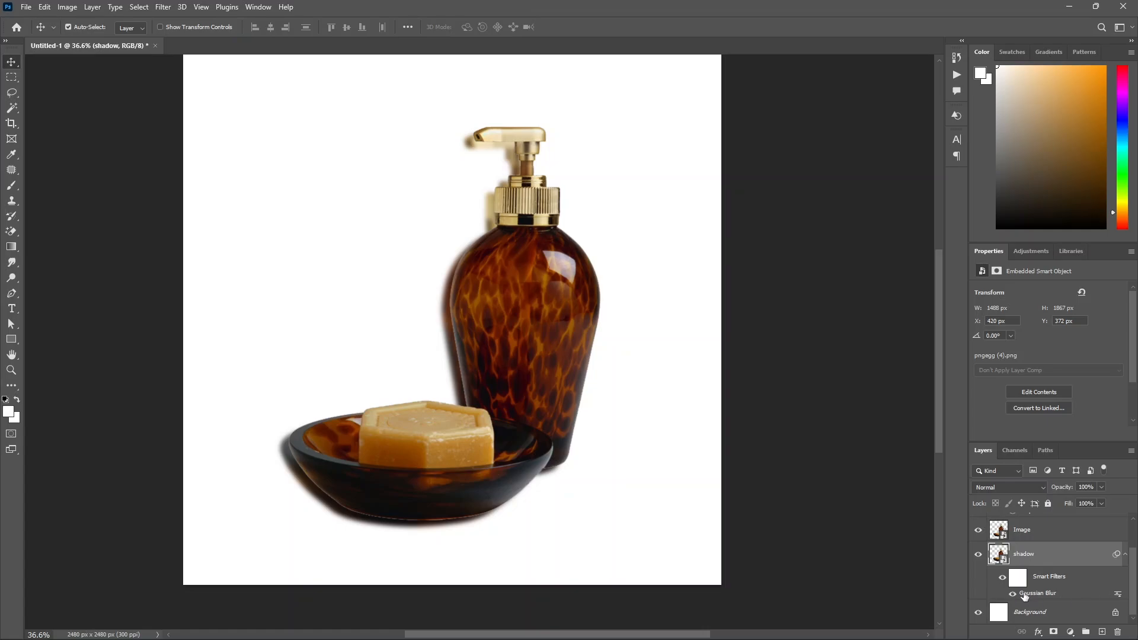
double_click(1118, 595)
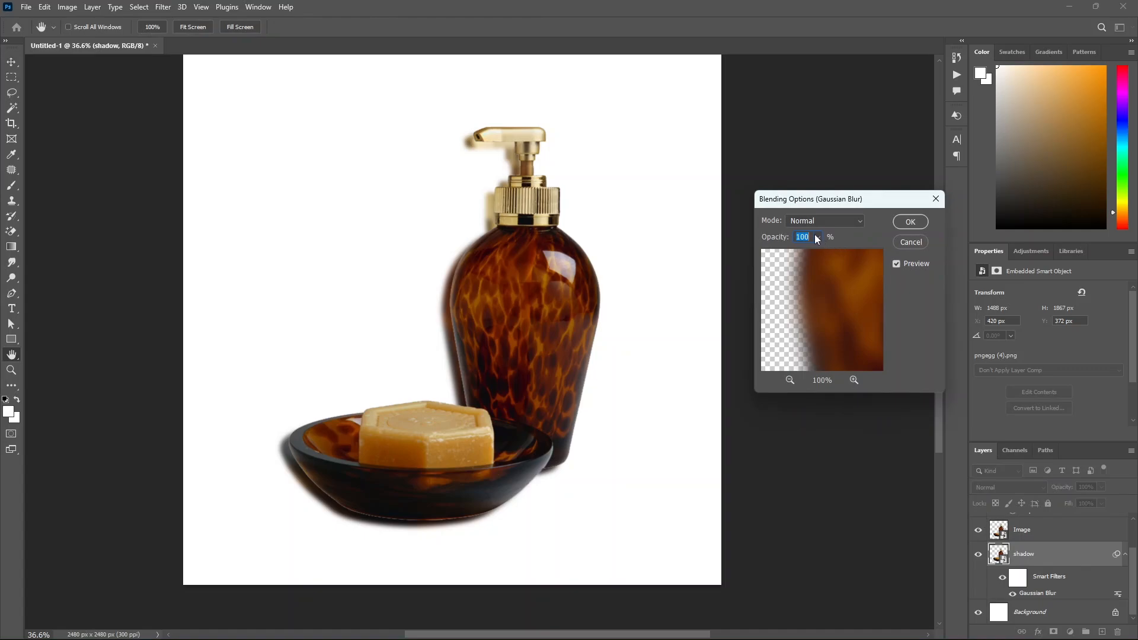
left_click(905, 241)
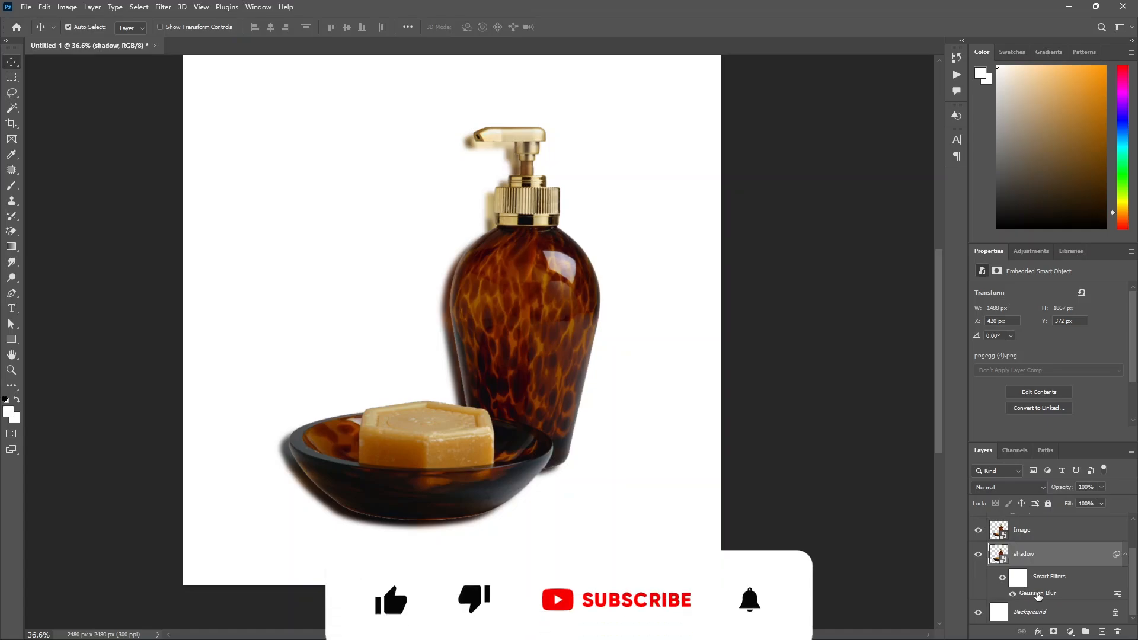
Step: Start a Path Blur on the shadow layer and aim its path from the bottle's edge toward the left and slightly upward
left_click(163, 6)
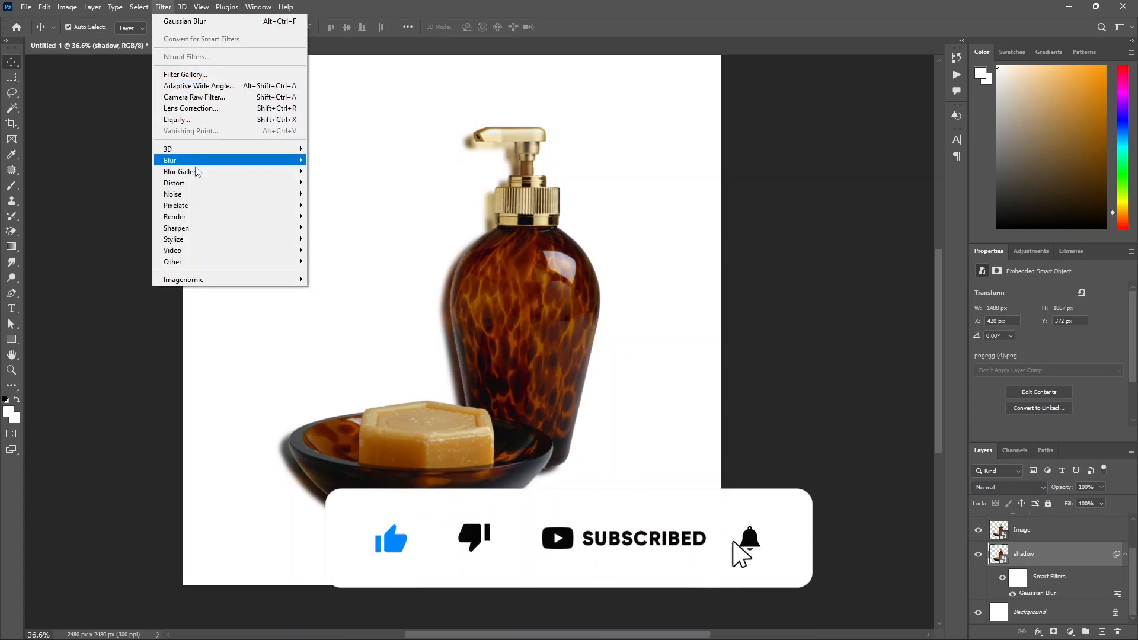
mouse_move(284, 172)
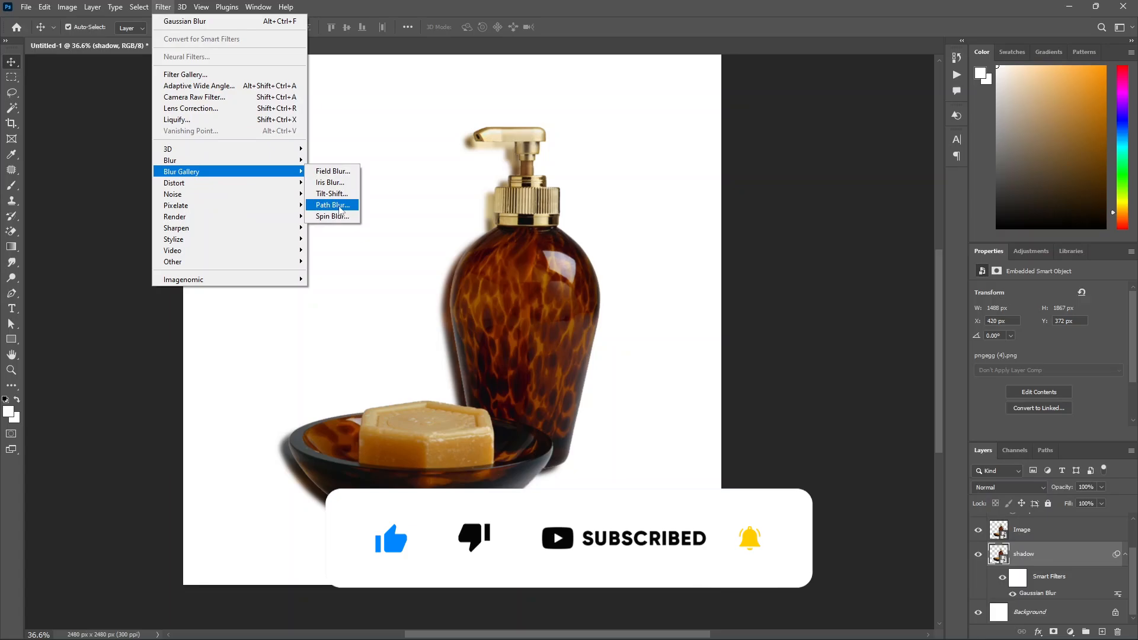
left_click(330, 205)
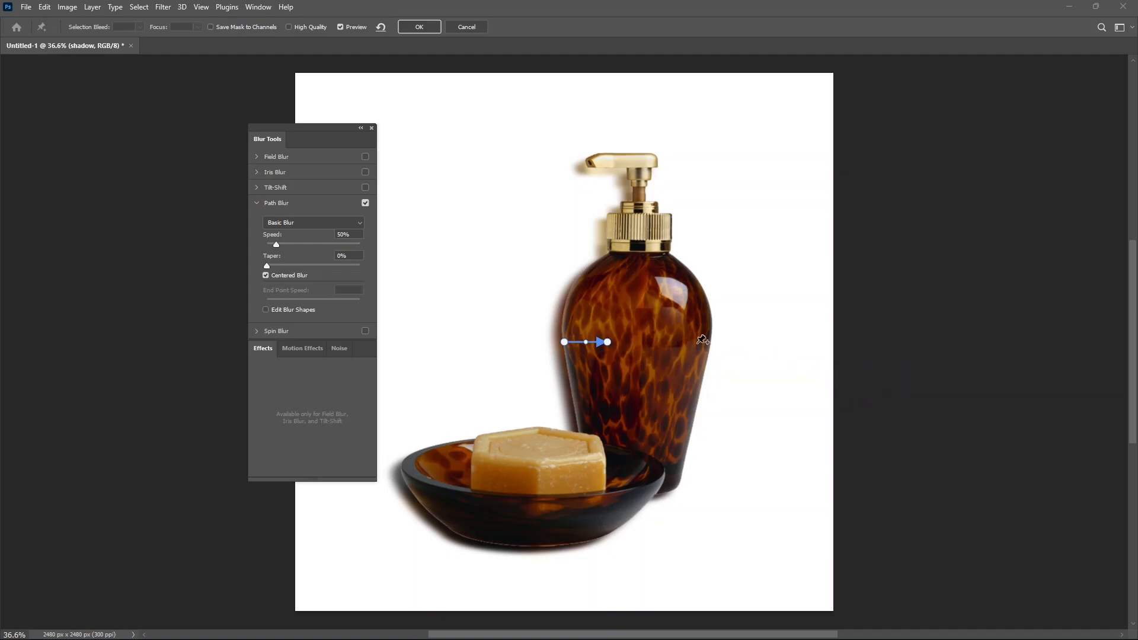
left_click_drag(607, 343, 487, 327)
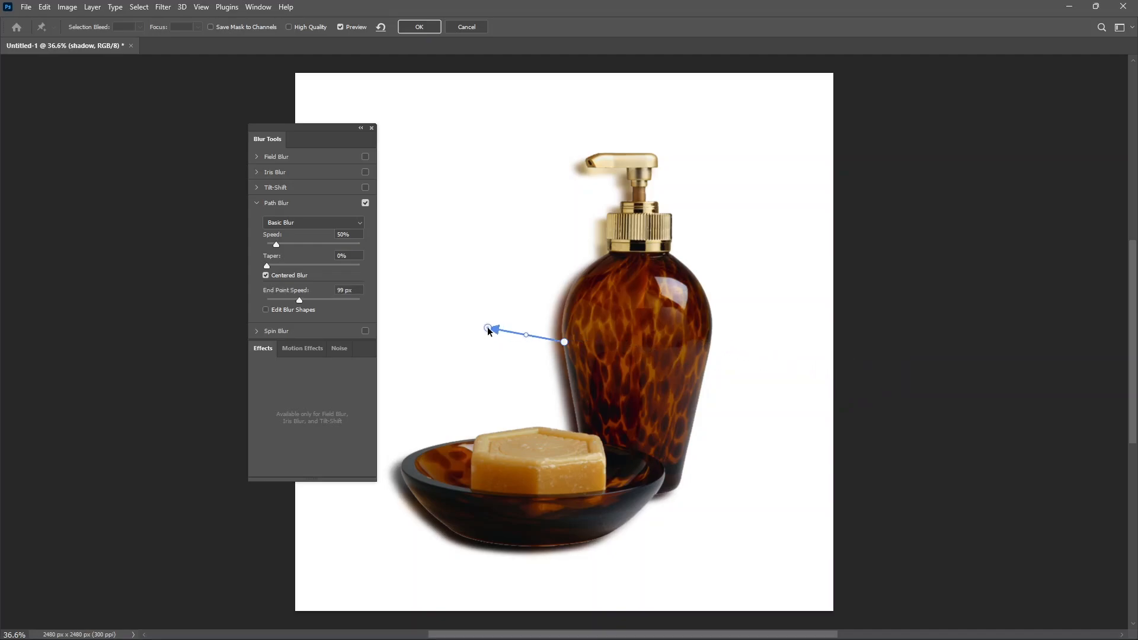
Step: Switch the path blur to Rear Sync Flash and set its speed to 185%
left_click(289, 224)
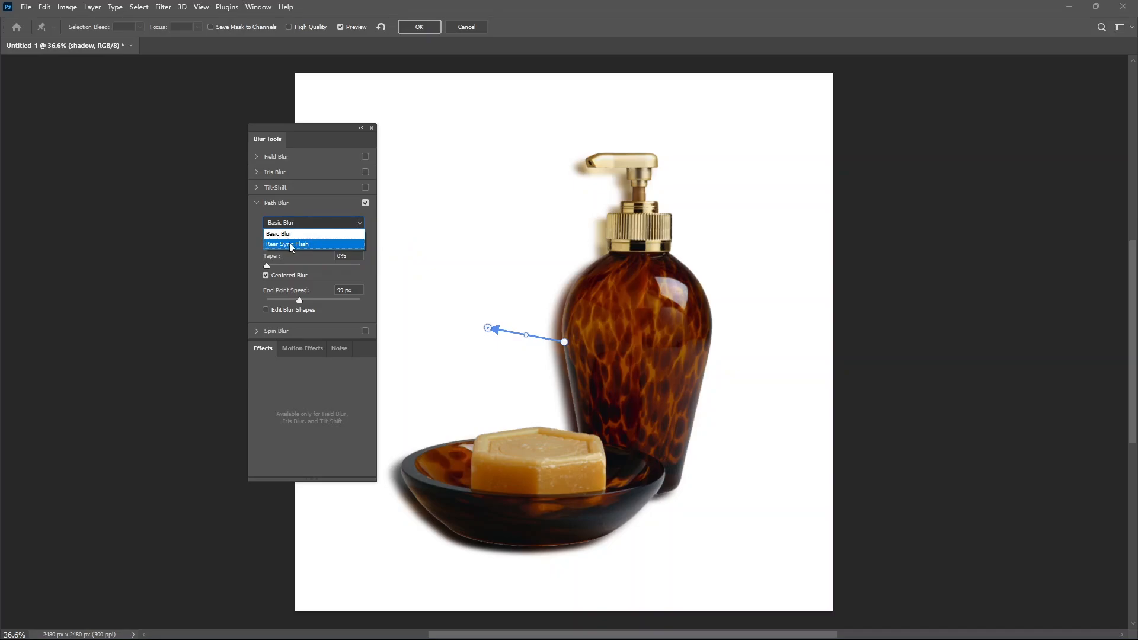
left_click(291, 244)
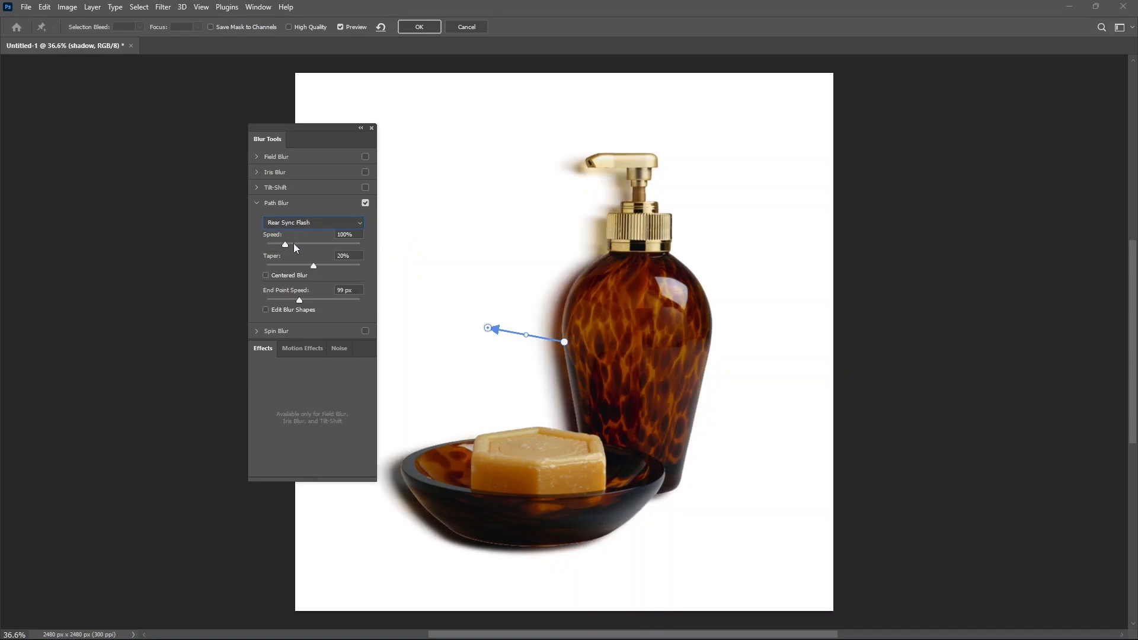
left_click_drag(285, 244, 310, 245)
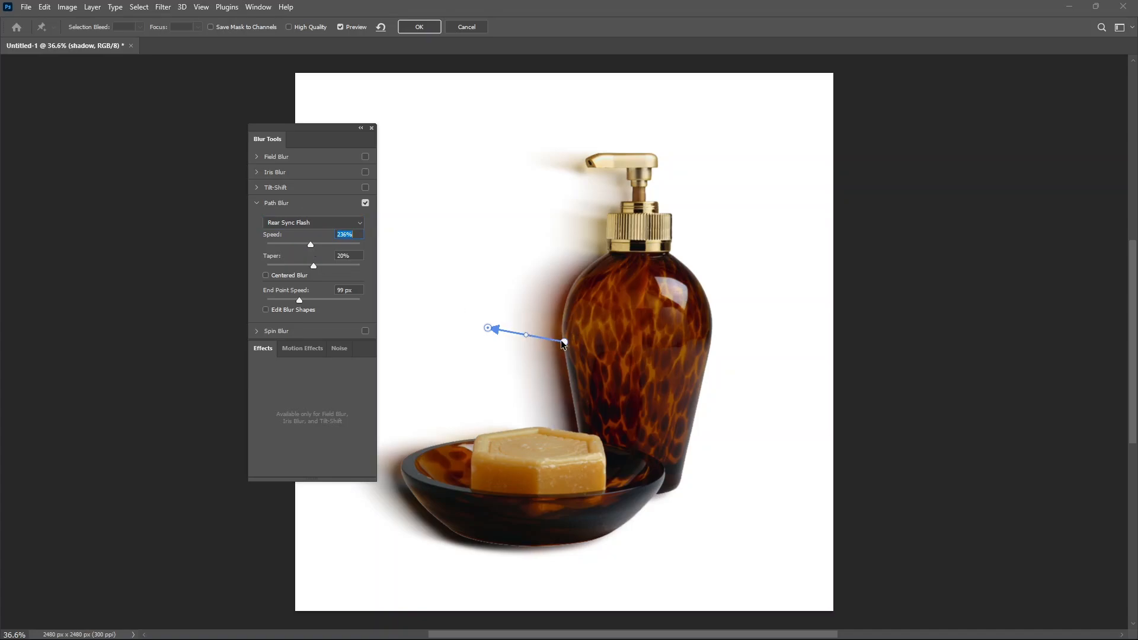
mouse_move(499, 321)
left_click_drag(310, 245, 302, 244)
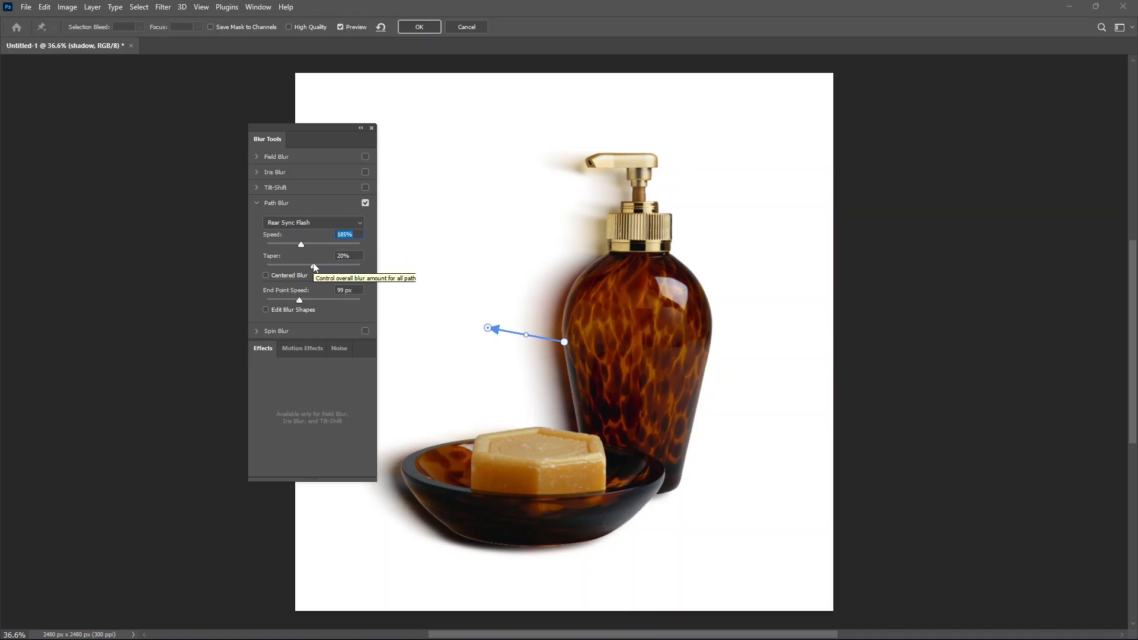
Step: Set the path blur's taper to 20% and end point speed to 129 px, and apply the filter
key("Tab")
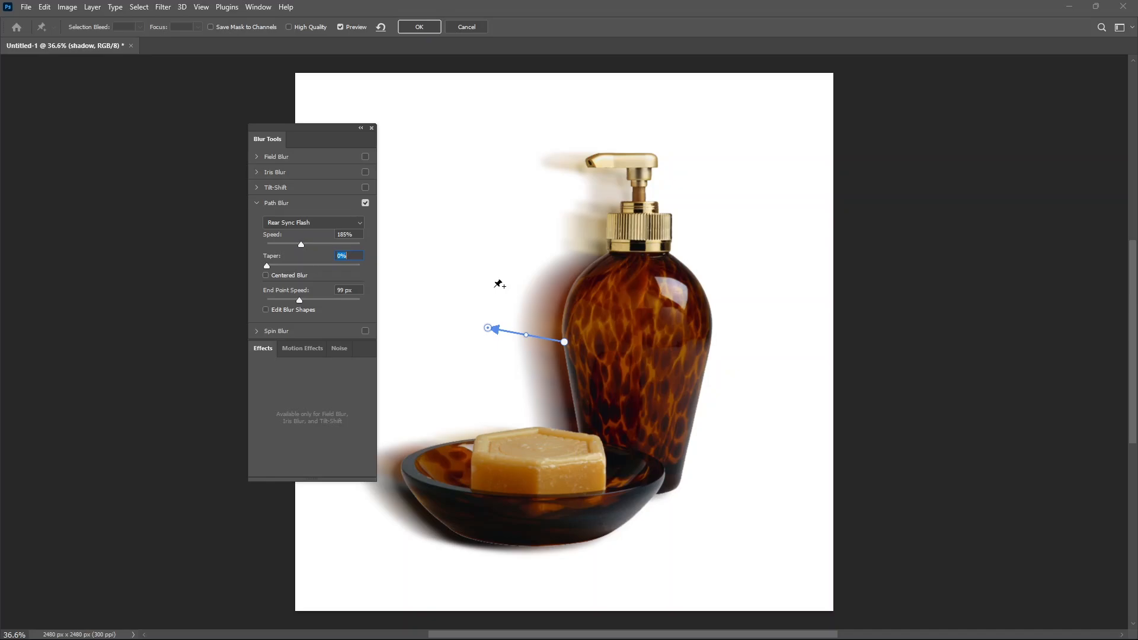
left_click_drag(267, 266, 314, 271)
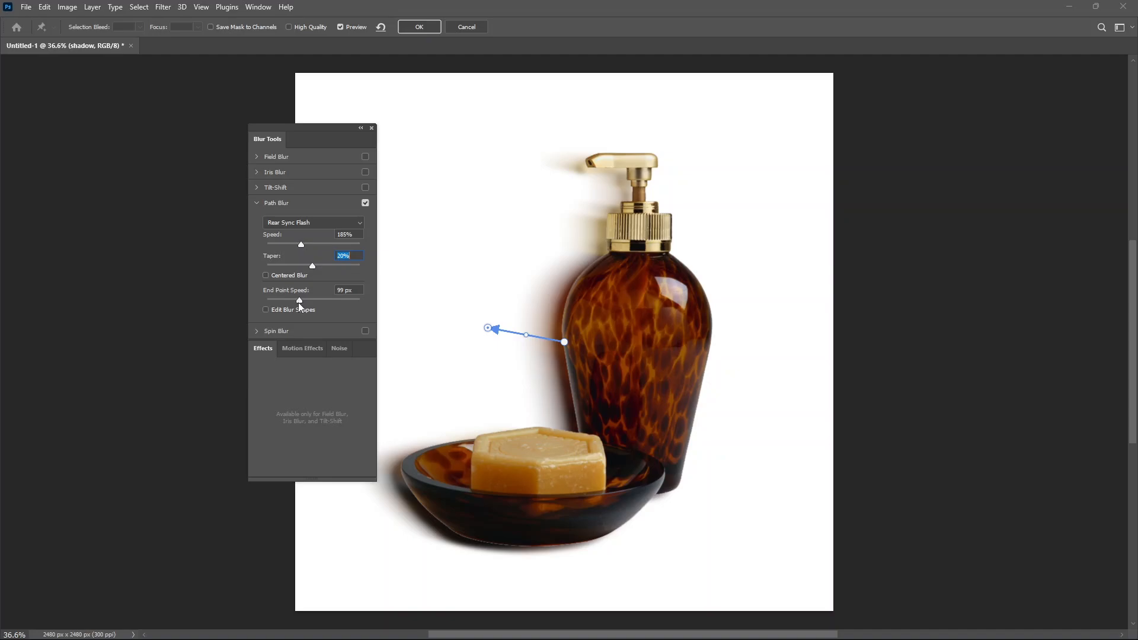
left_click_drag(299, 302, 308, 302)
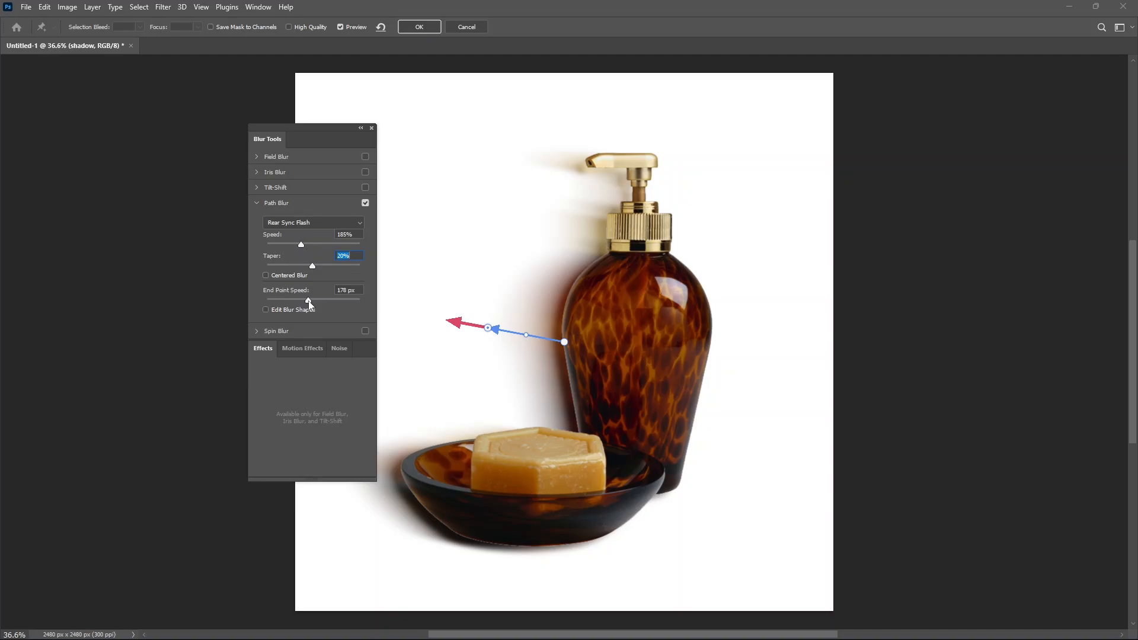
mouse_move(309, 304)
left_mouse_down()
mouse_move(258, 296)
mouse_move(302, 293)
left_mouse_up()
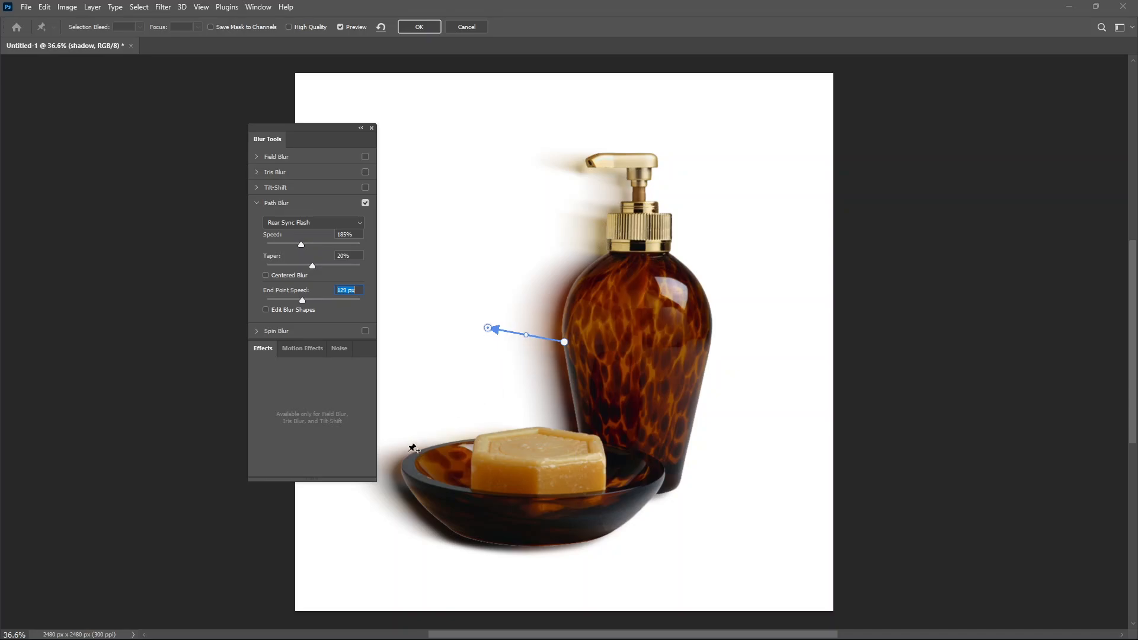
left_click_drag(312, 126, 232, 116)
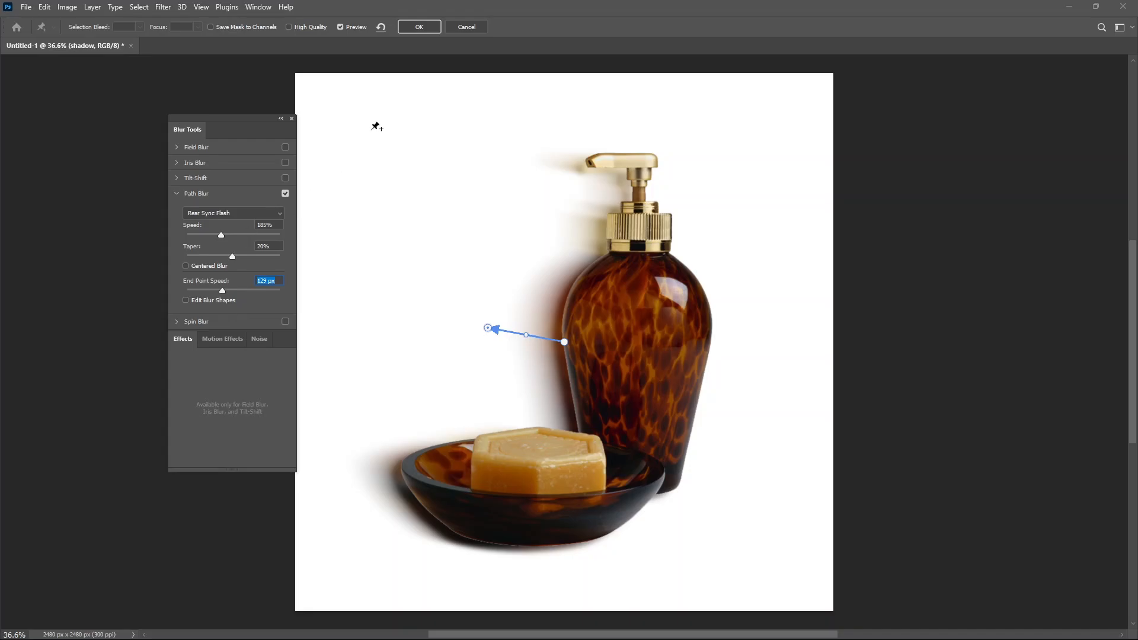
left_click(418, 27)
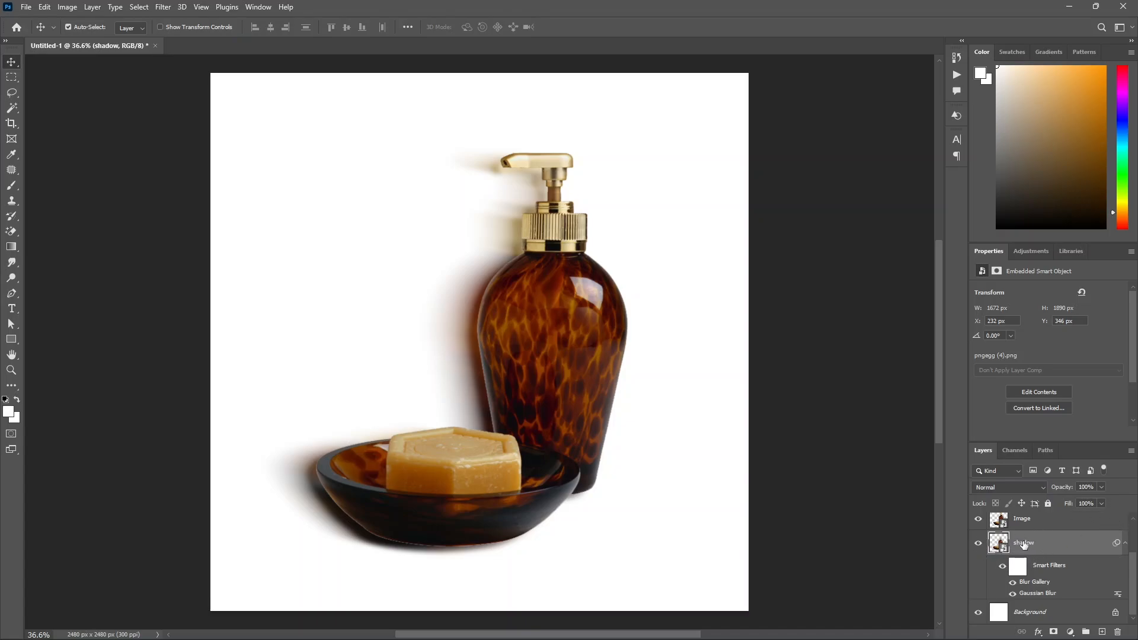
Step: Hide the Image layer briefly to inspect the blurred shadow layer on its own, and show it again
scroll(978, 520, "up", 2)
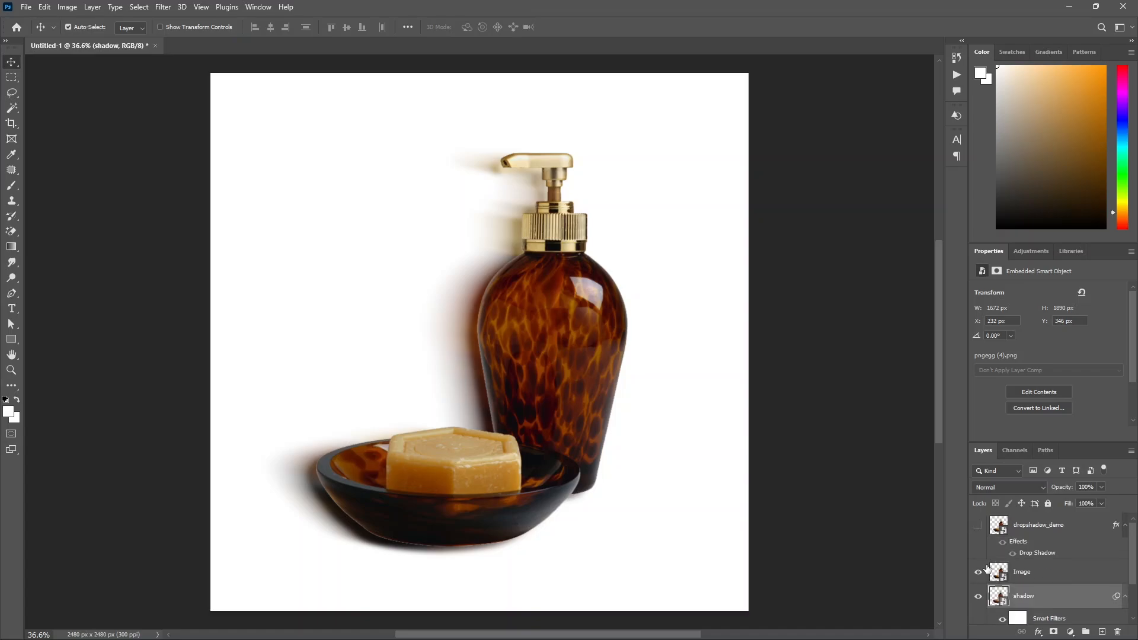
left_click(979, 573)
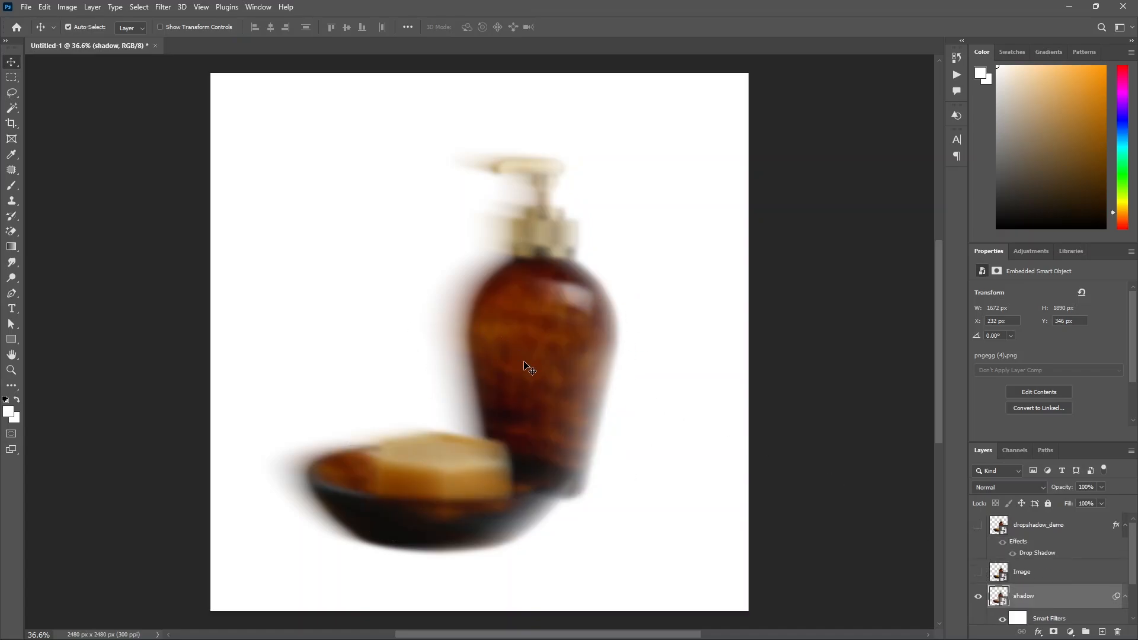
scroll(530, 370, "down", 1)
scroll(1075, 590, "down", 2)
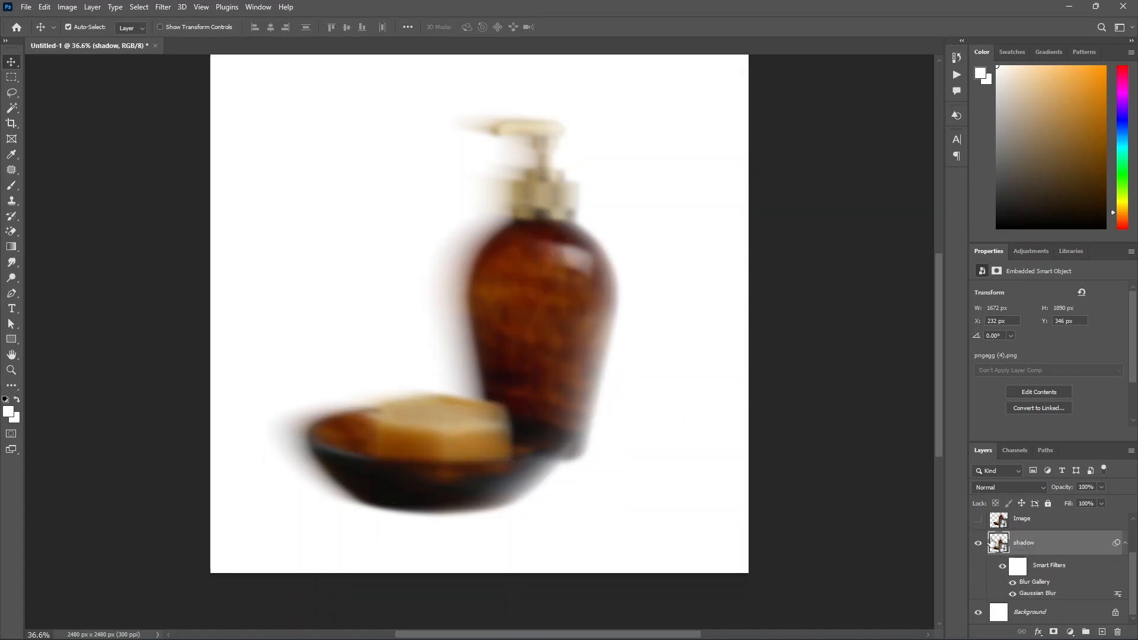
left_click(978, 519)
Step: Reduce the shadow layer's fill to 90% and deselect the layer
scroll(1036, 593, "up", 2)
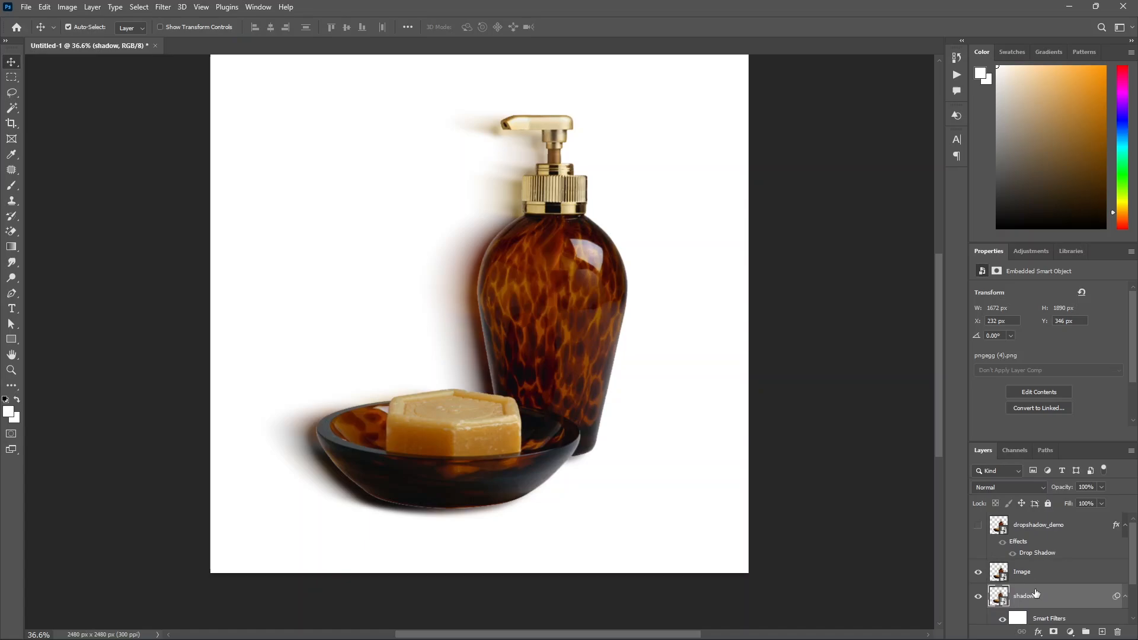
left_click(1100, 504)
left_click_drag(1098, 517, 1095, 520)
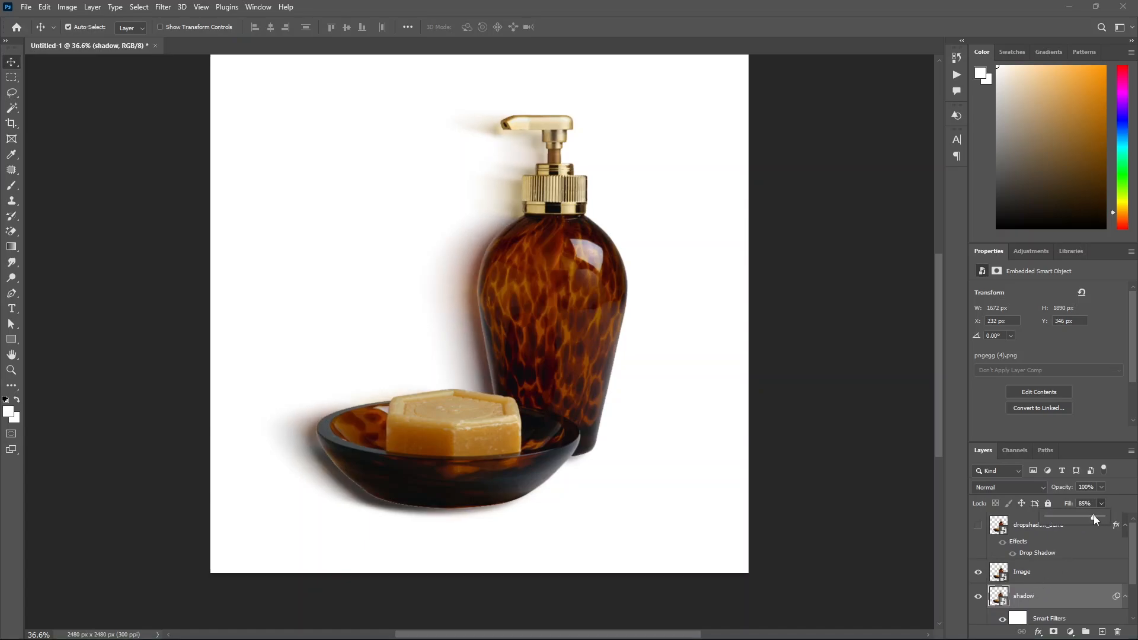
left_click(1137, 507)
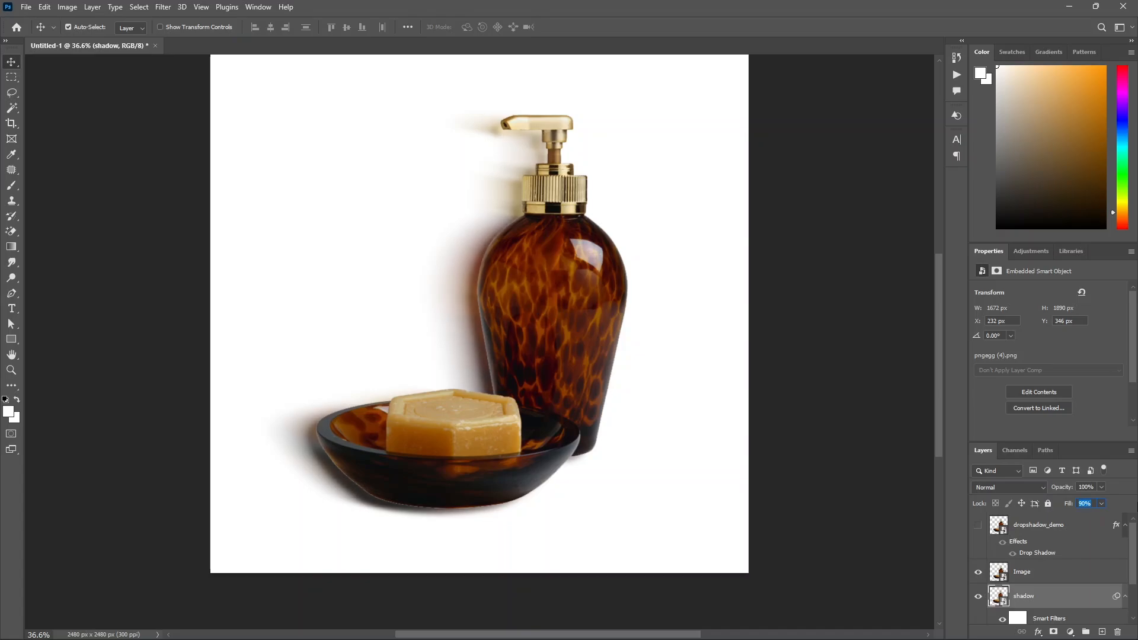
left_click(866, 482)
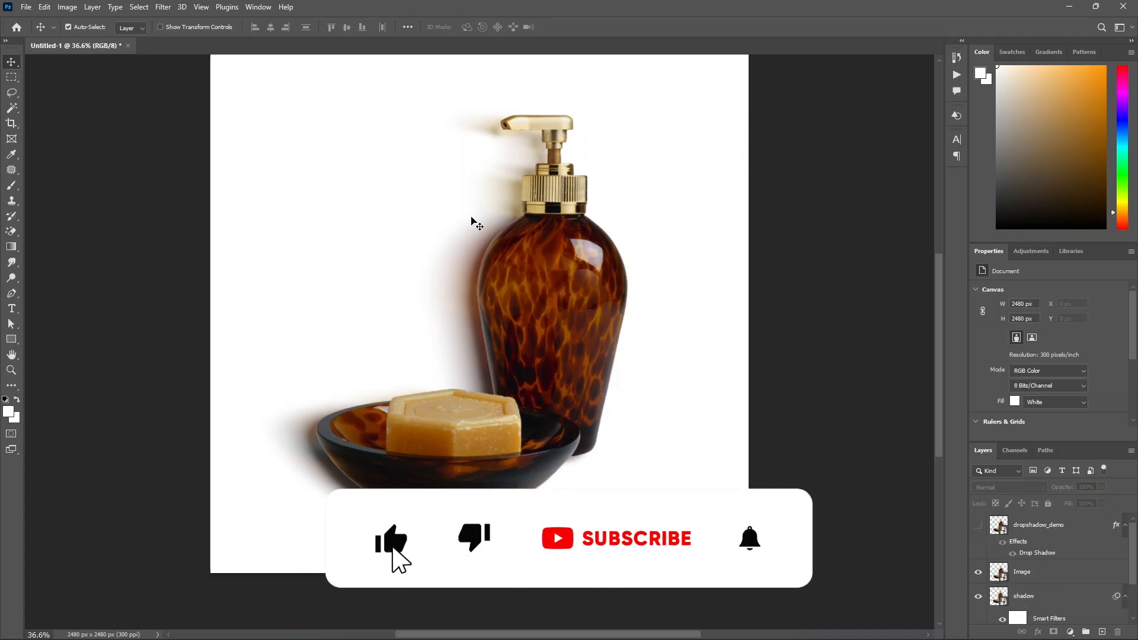
Step: Show the dropshadow_demo layer in place of the Image and shadow layers, and group those two layers
left_click(978, 524, "alt")
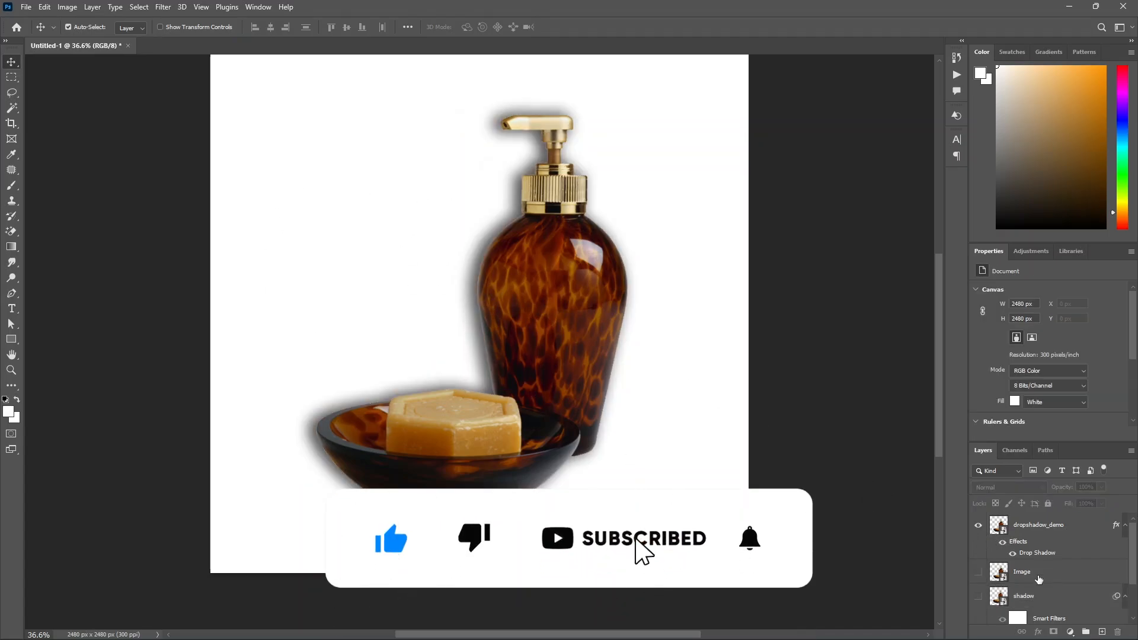
left_click(1021, 571)
left_click(1026, 596, "shift")
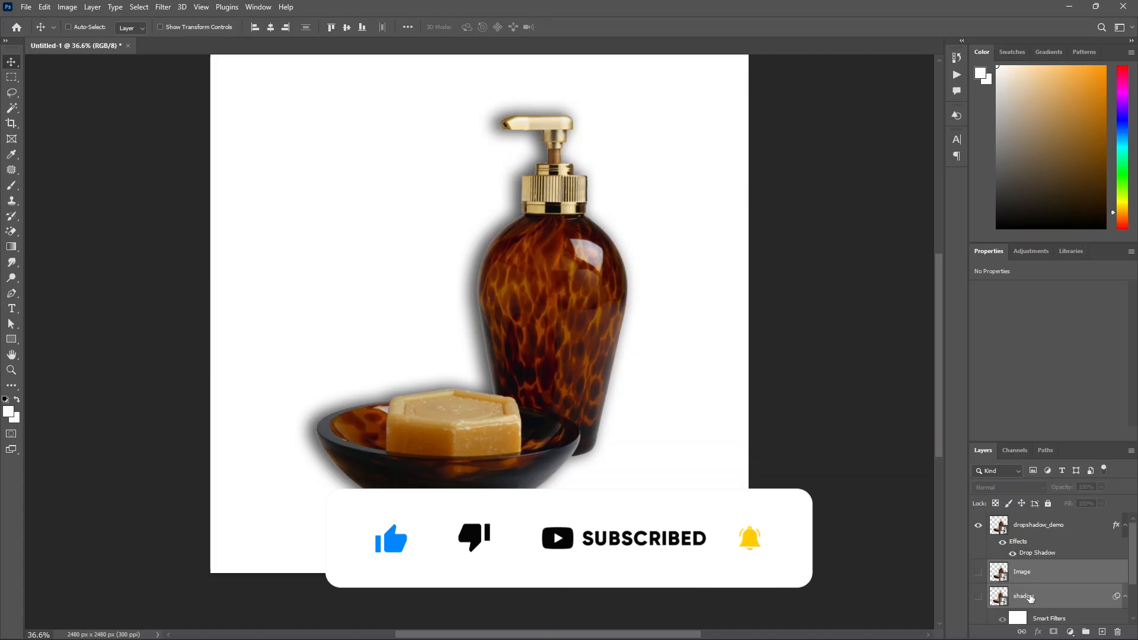
key("ctrl+g")
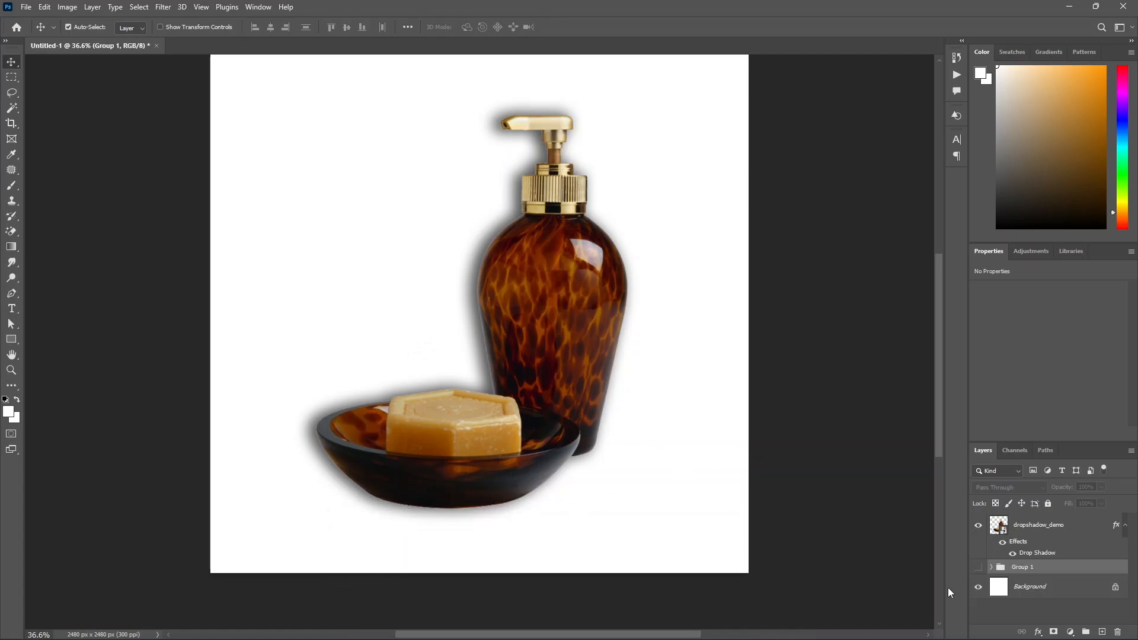
Step: Alternate visibility between dropshadow_demo and the grouped layers to compare the two shadows, leaving only the group shown above the background
left_click(978, 525)
left_click(978, 568)
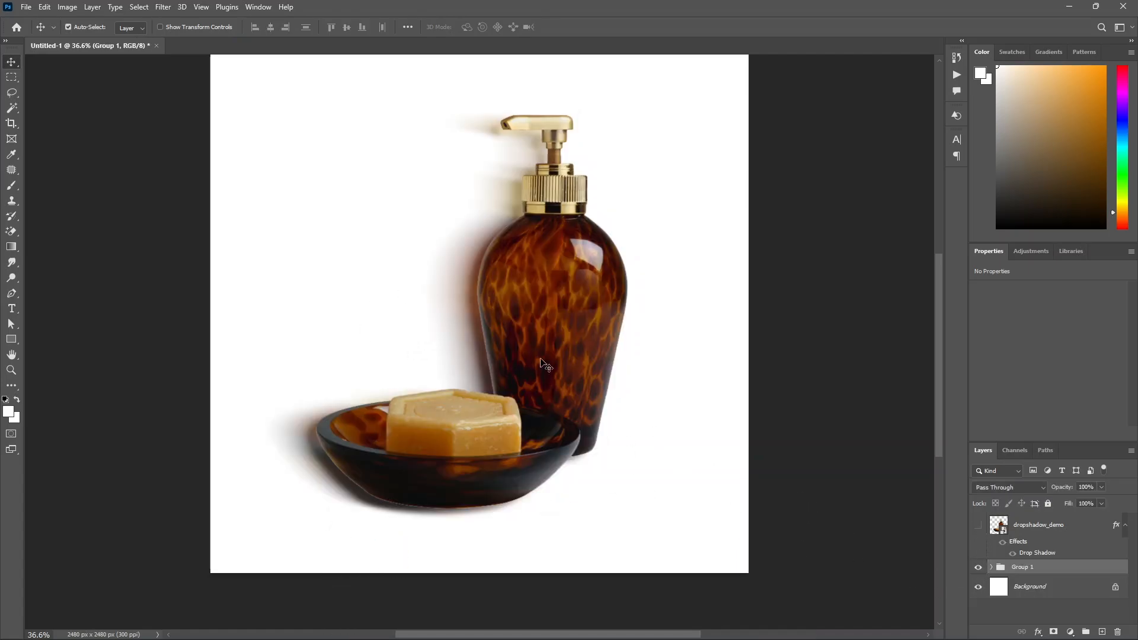
left_click(978, 525)
left_click(977, 567)
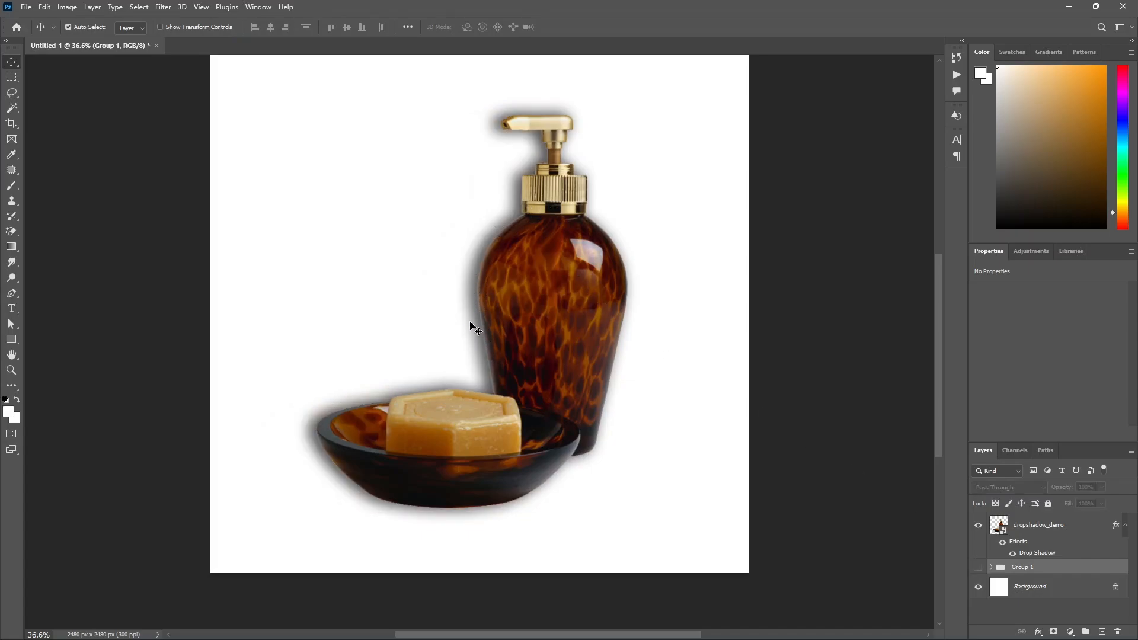
left_click(978, 524)
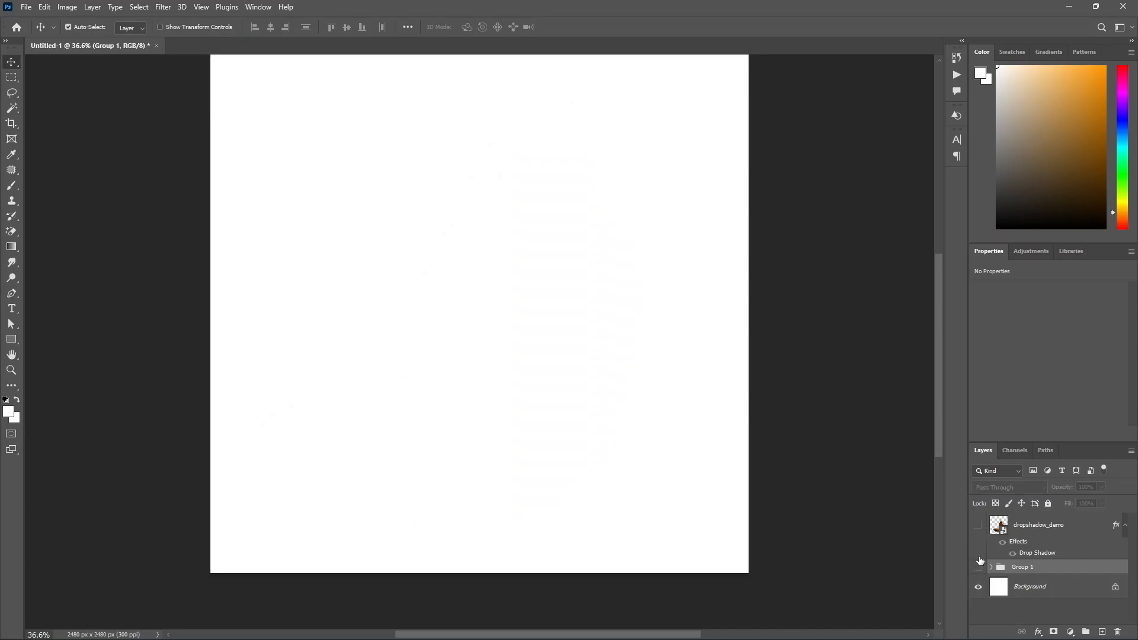
left_click(978, 567)
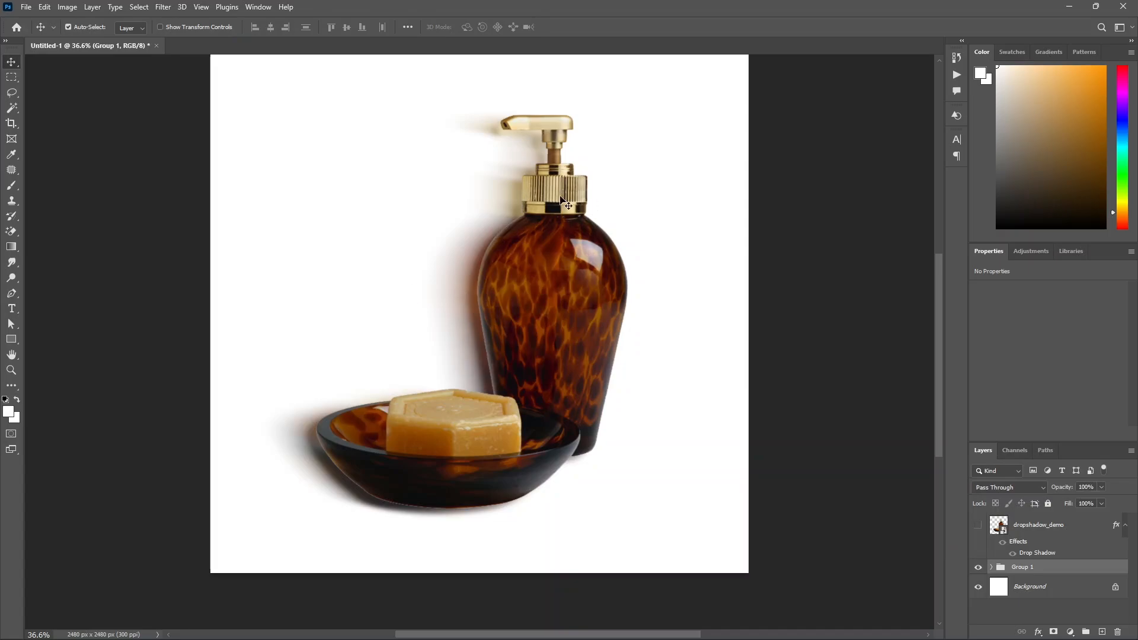
Step: Fill the Background layer with a pale peach tint made by sampling the soap's color and lightening it
left_click(1052, 593)
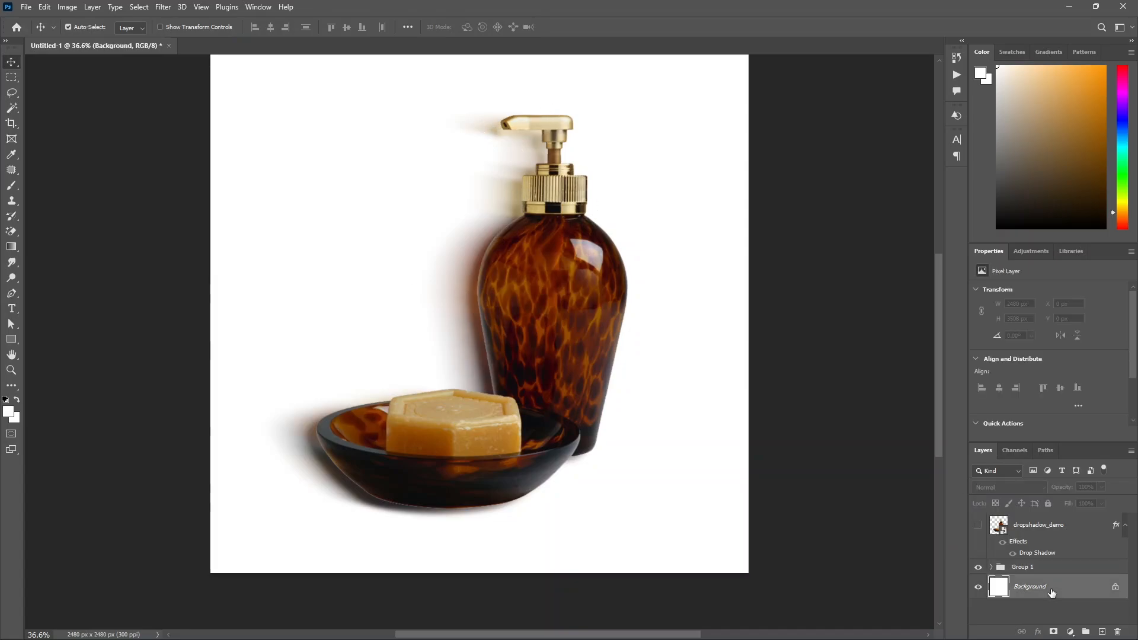
key("i")
key("alt+i")
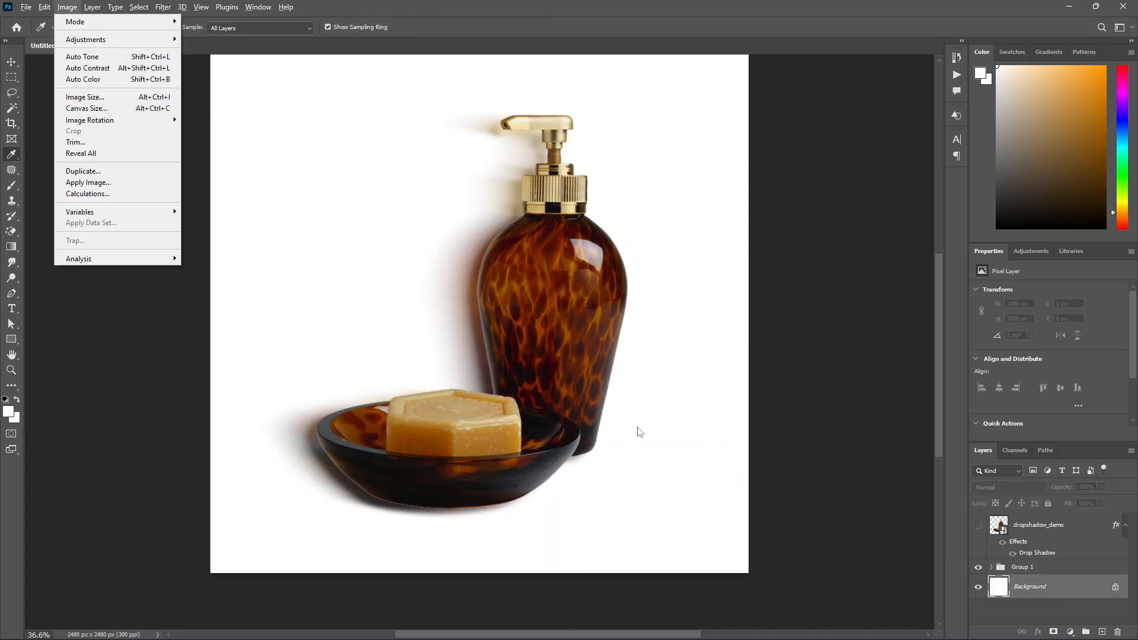
left_click(670, 420)
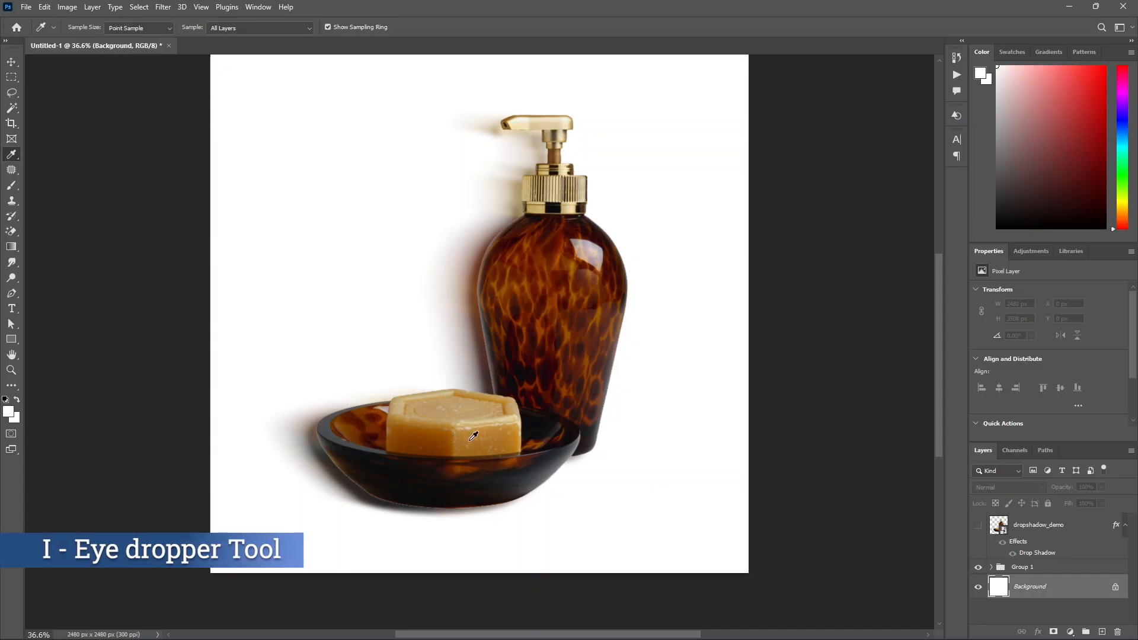
left_click(426, 407)
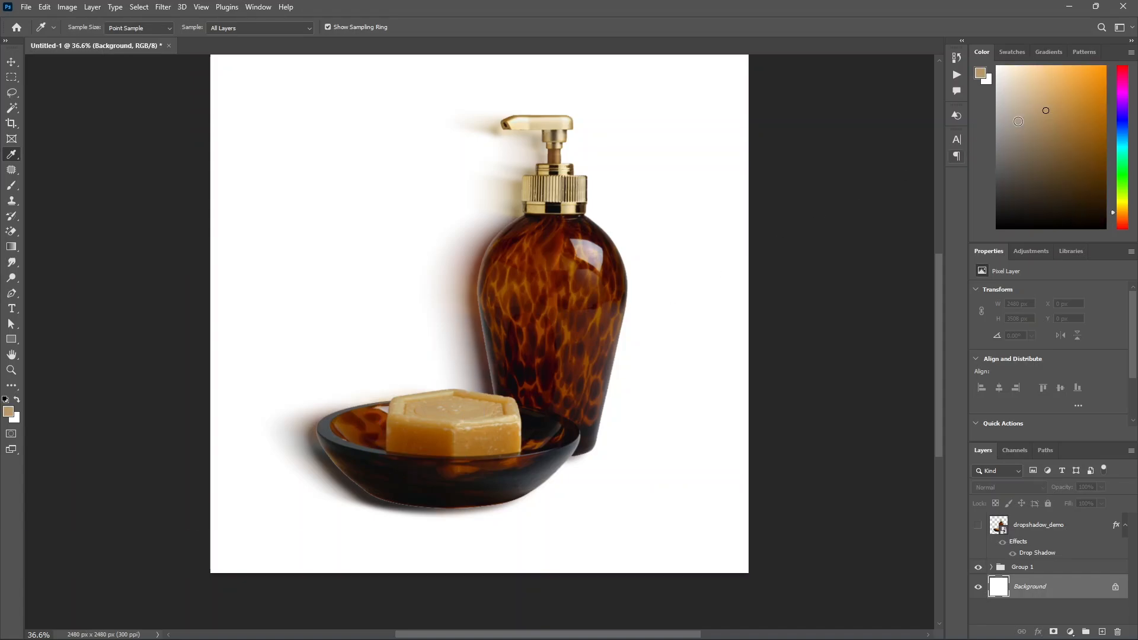
left_click(1022, 65)
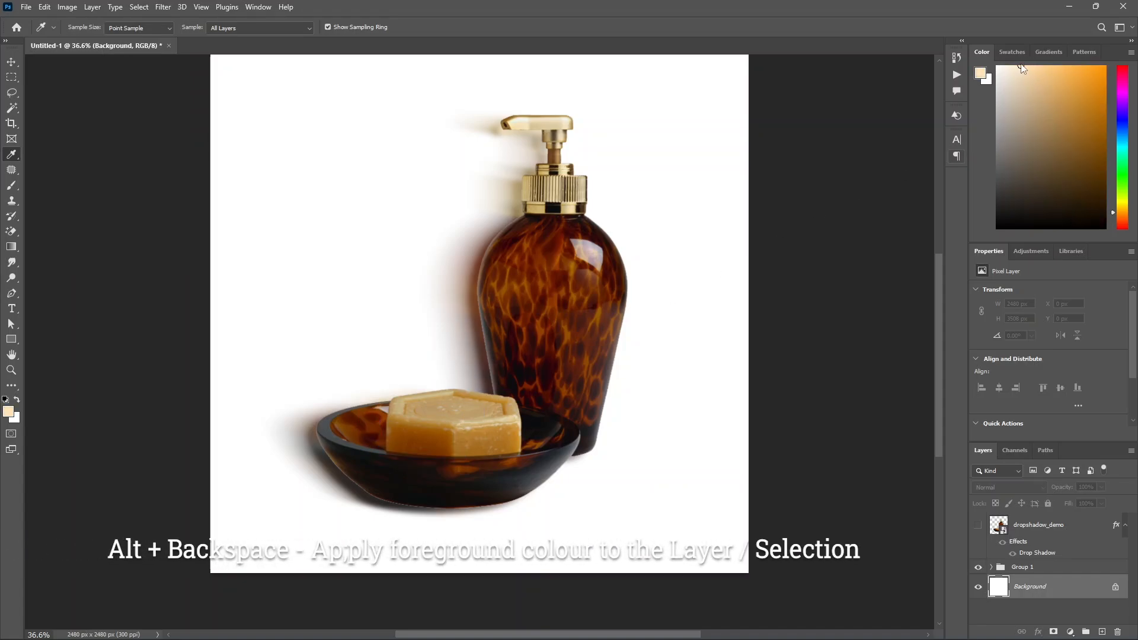
key("alt+BackSpace")
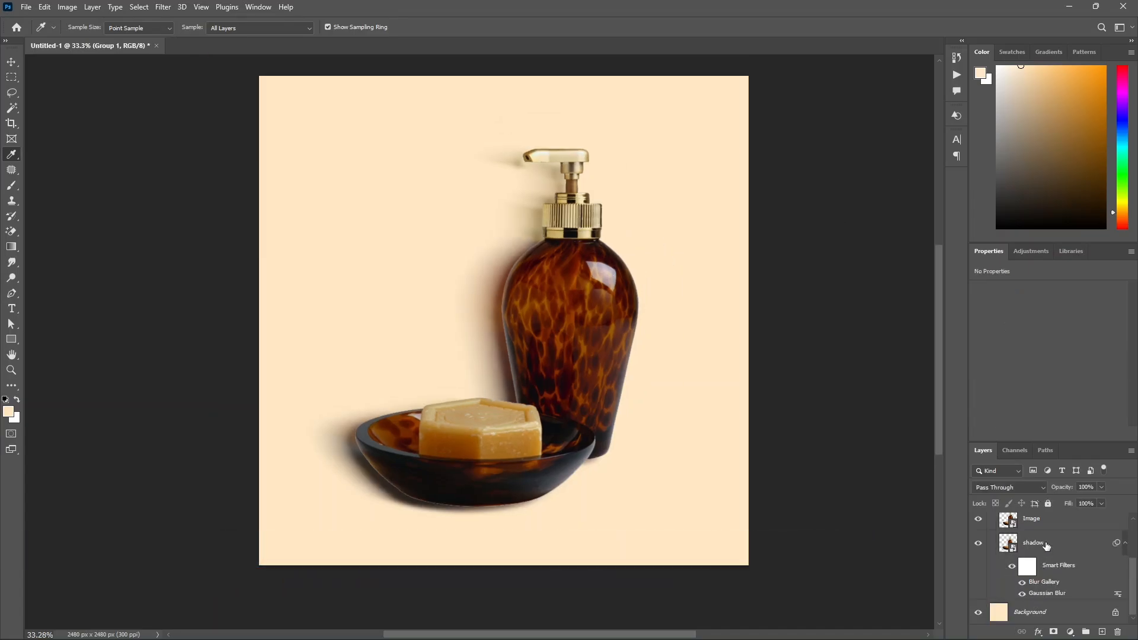
Step: Set the fill of the shadow layer inside the group to 72%
left_click(1046, 544)
left_click(1101, 503)
left_click_drag(1090, 521, 1092, 517)
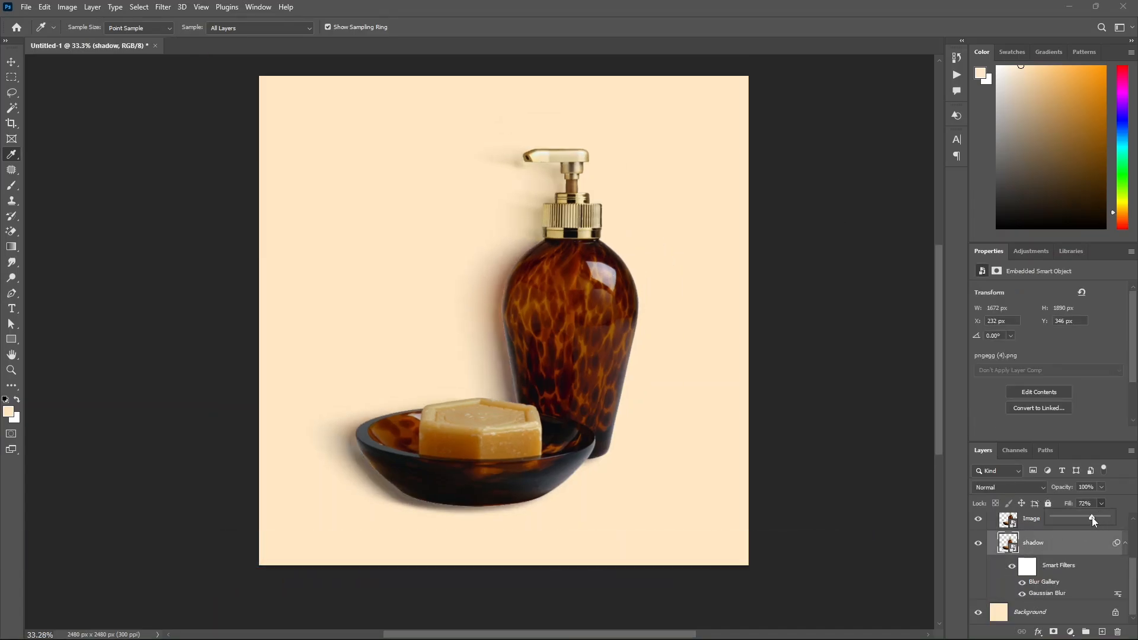